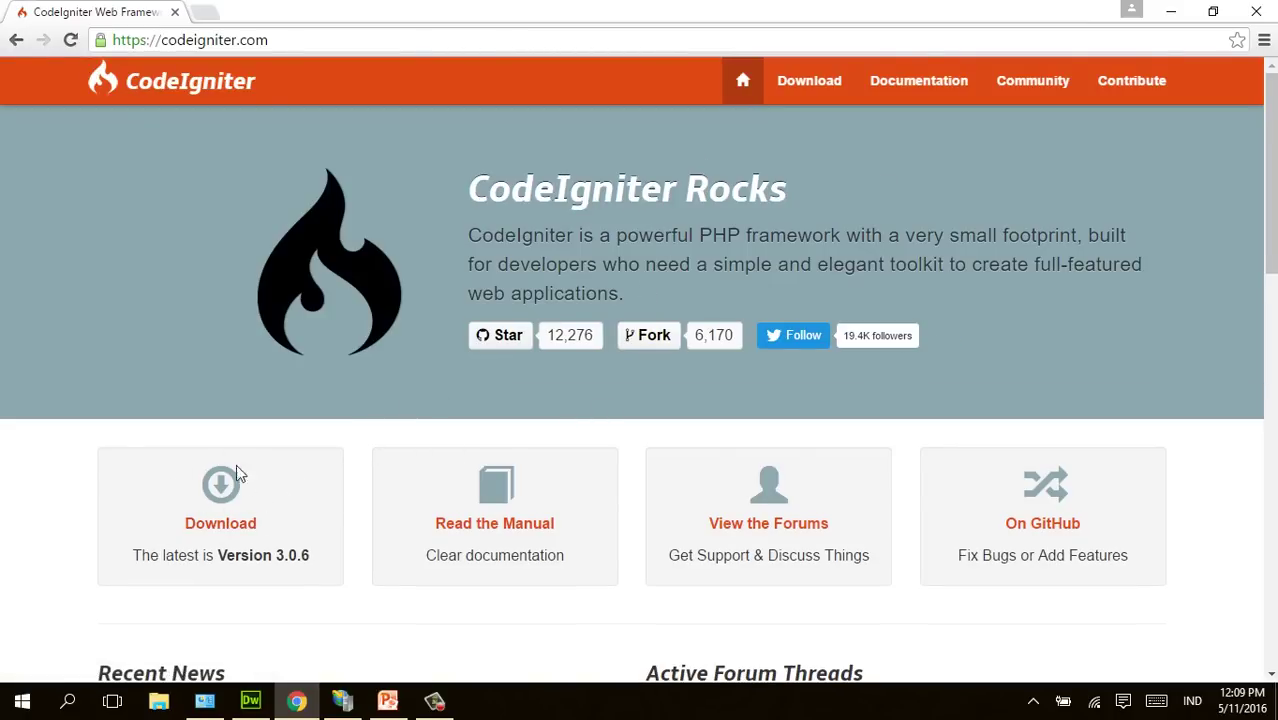
Download the latest CodeIgniter release, version 3.0.6, from the codeigniter.com home page.
{"action": "left_click_drag", "start_coordinate": [256, 458], "coordinate": [283, 605]}
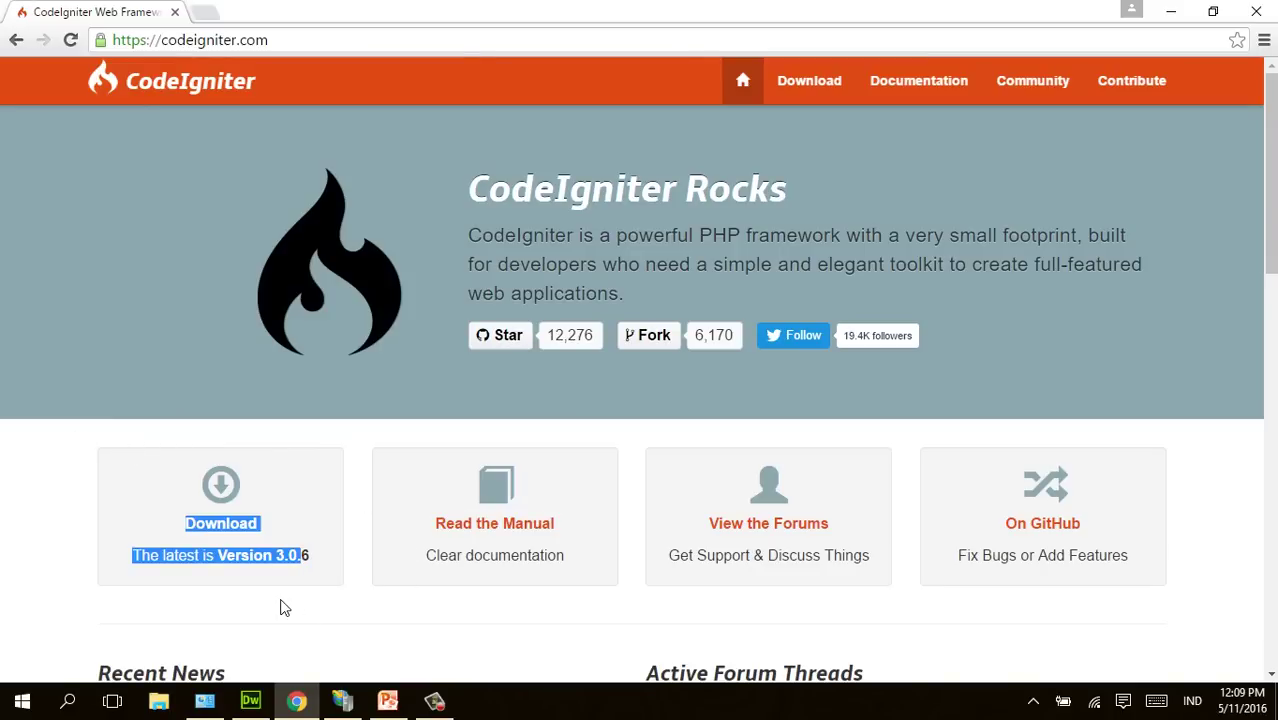
{"action": "left_click", "coordinate": [283, 605]}
{"action": "left_click", "coordinate": [240, 537]}
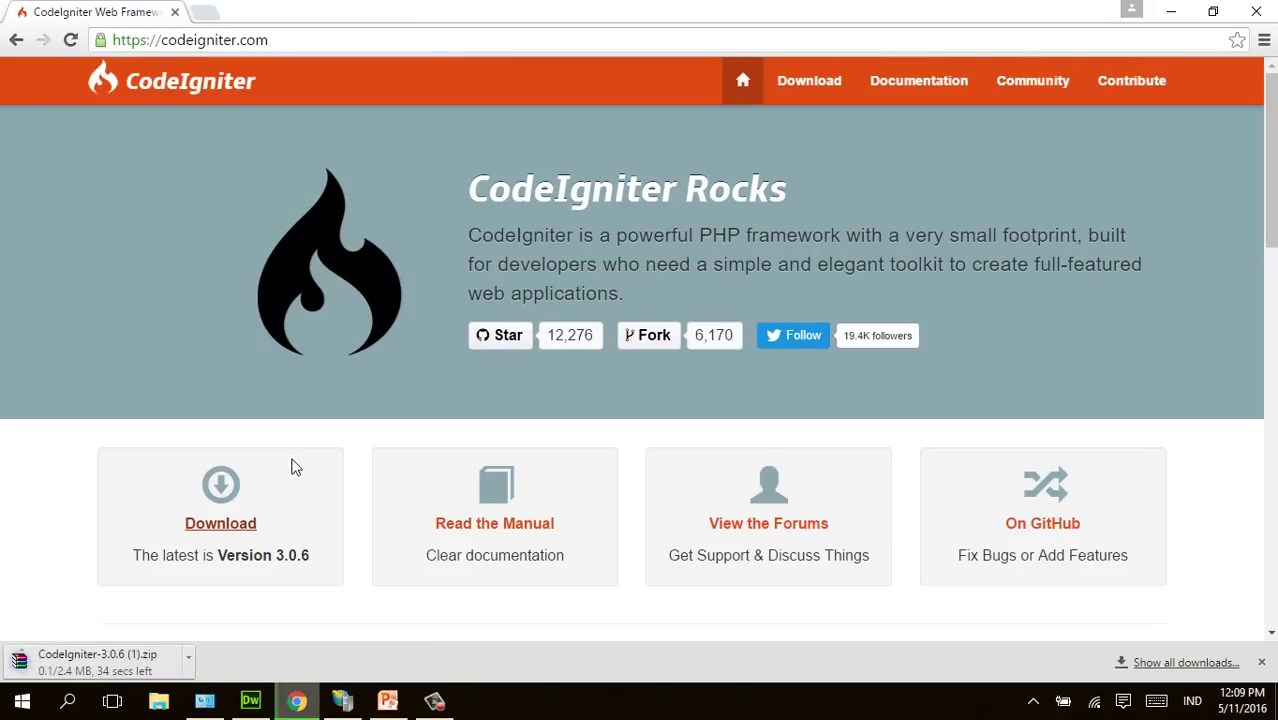
{"action": "left_click", "coordinate": [188, 660]}
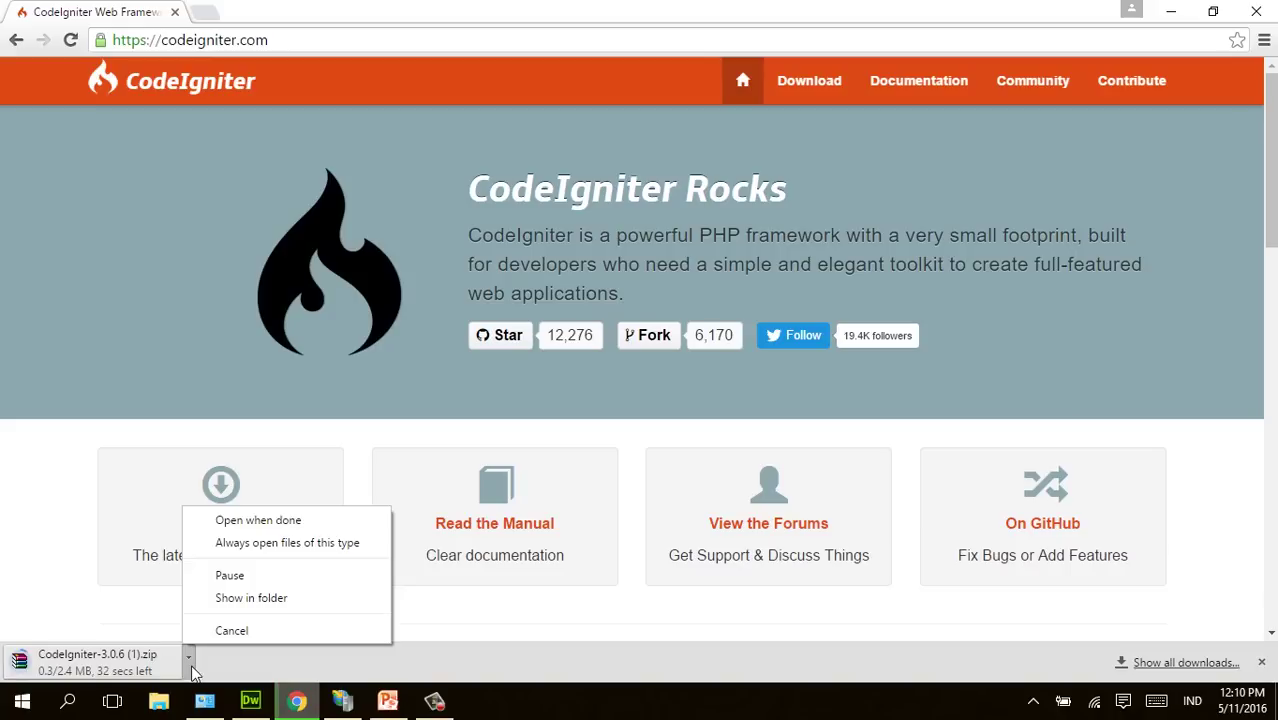
{"action": "left_click", "coordinate": [247, 672]}
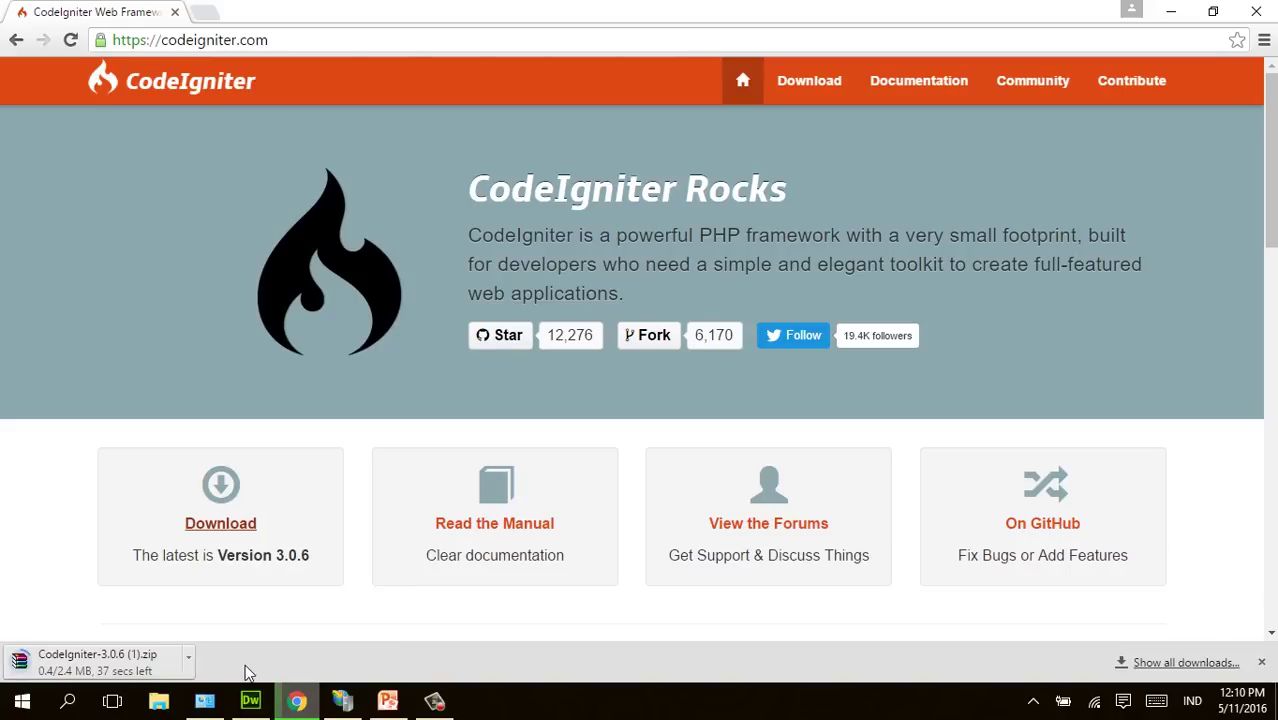
Switch to the PowerPoint presentation and review the Installasi Codeigniter slide's instruction about the project folder and its location.
{"action": "mouse_move", "coordinate": [432, 704]}
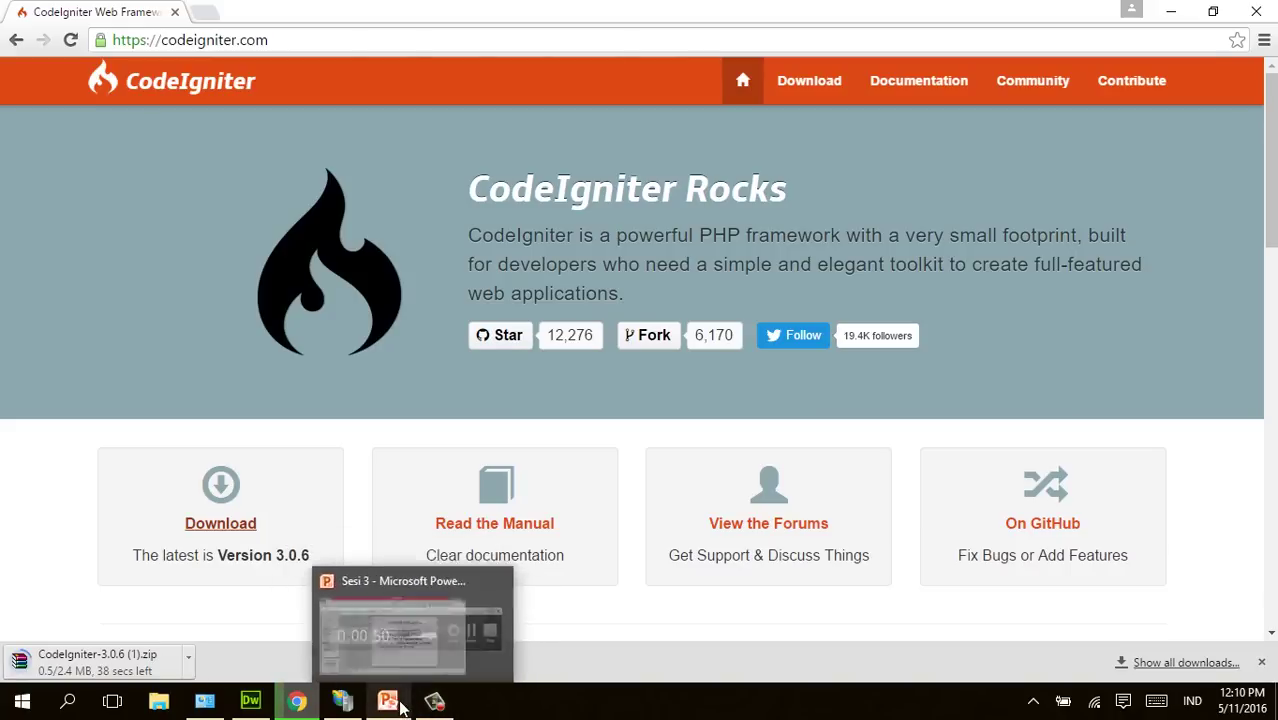
{"action": "left_click", "coordinate": [418, 610]}
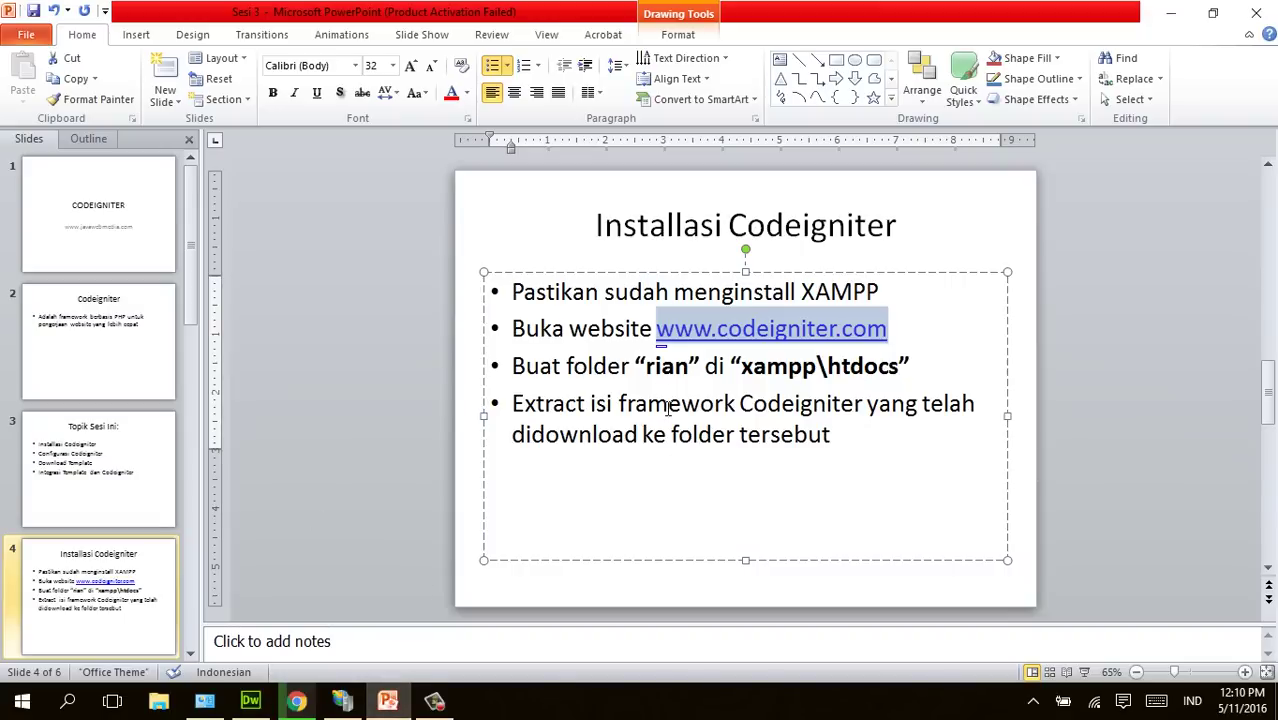
{"action": "left_click", "coordinate": [667, 406]}
{"action": "left_click_drag", "start_coordinate": [525, 370], "coordinate": [644, 372]}
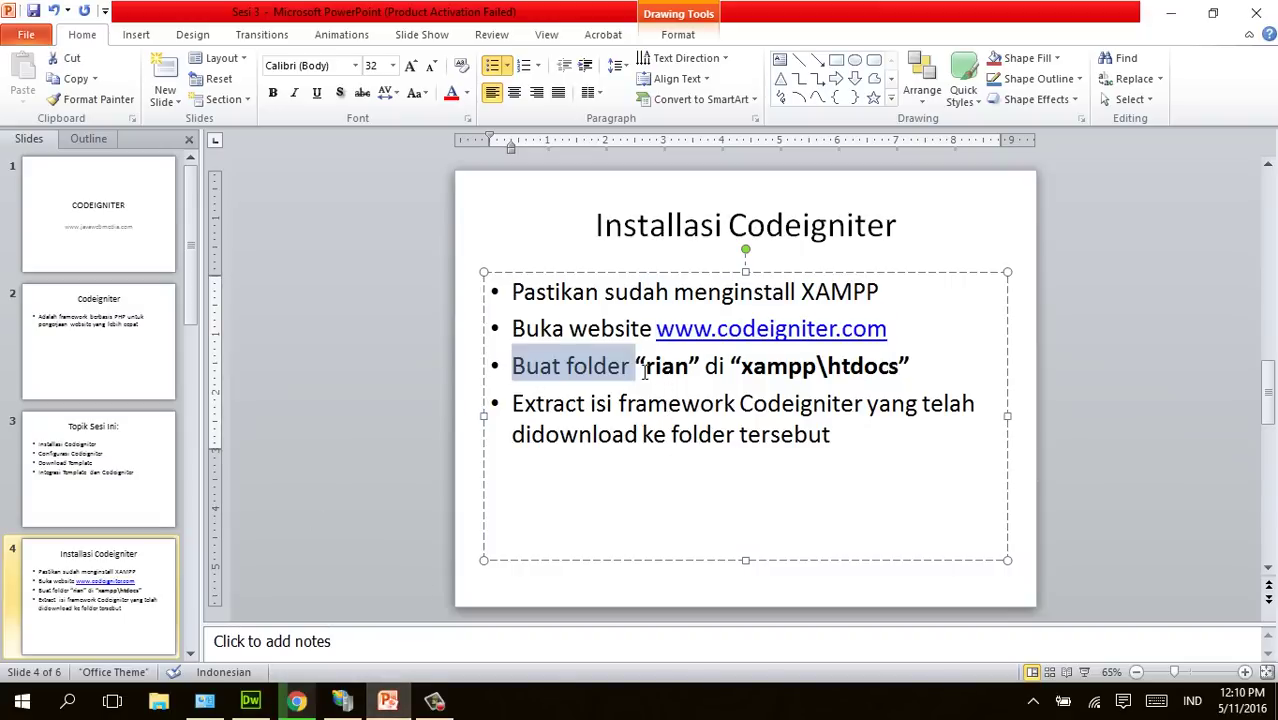
{"action": "left_click", "coordinate": [681, 376]}
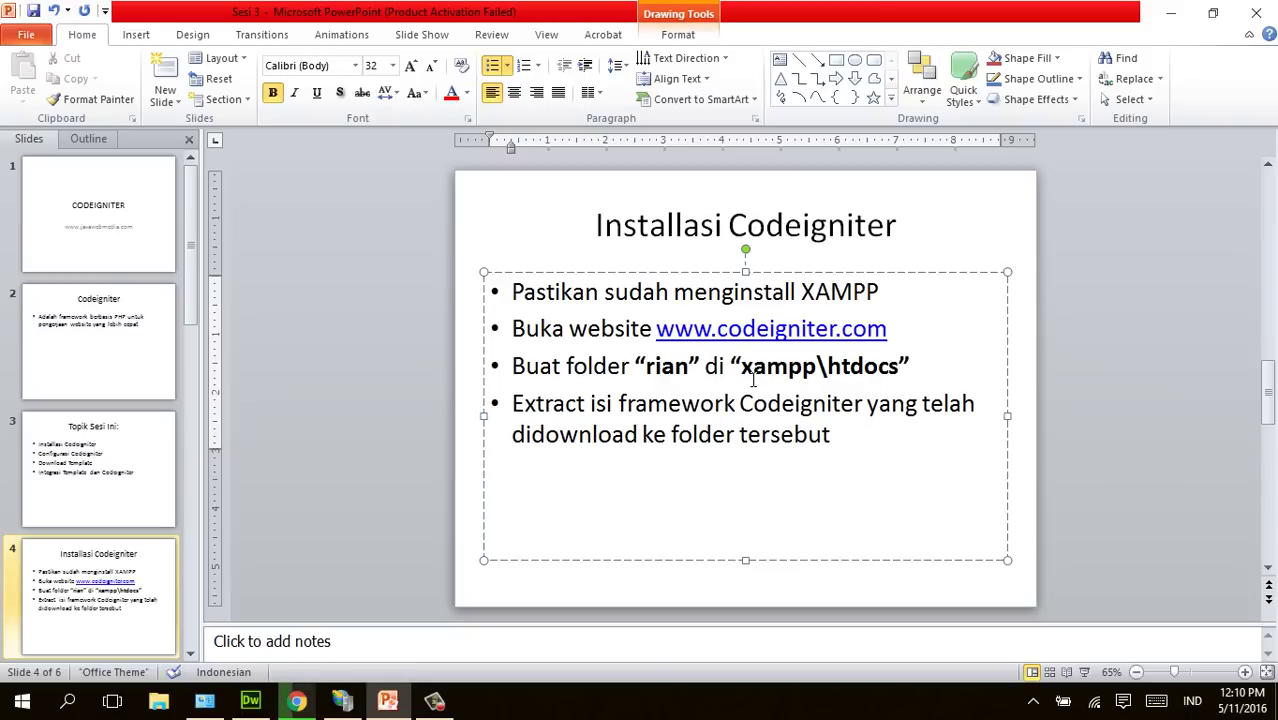
{"action": "double_click", "coordinate": [866, 378]}
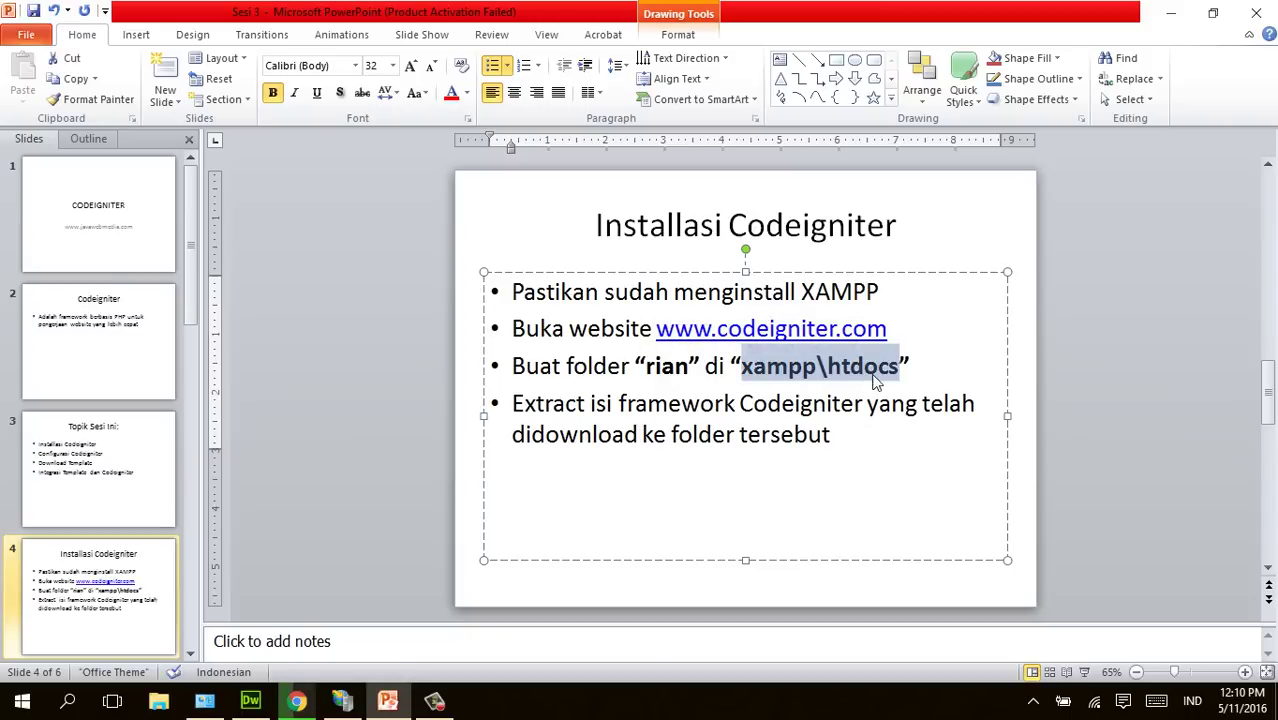
{"action": "left_click", "coordinate": [845, 380]}
{"action": "double_click", "coordinate": [884, 380]}
Open a File Explorer window and go to the xampp\htdocs folder on drive D.
{"action": "key", "text": "super+e"}
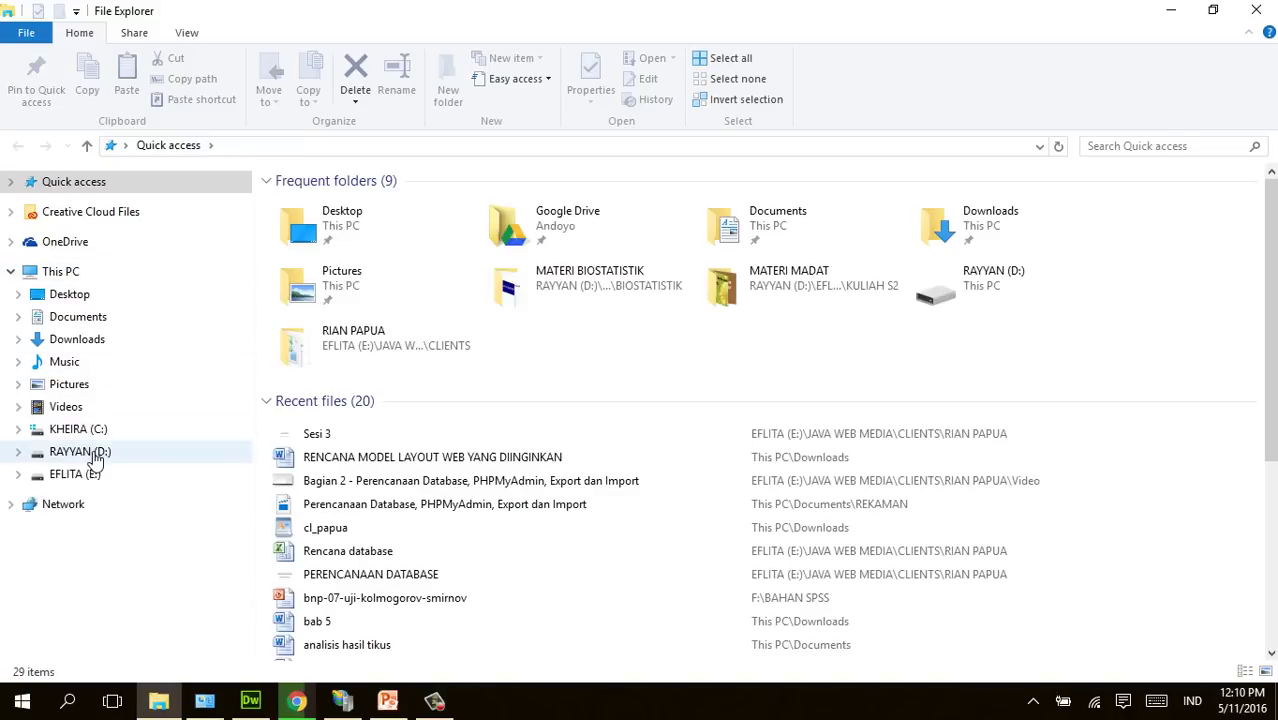
{"action": "left_click", "coordinate": [80, 452]}
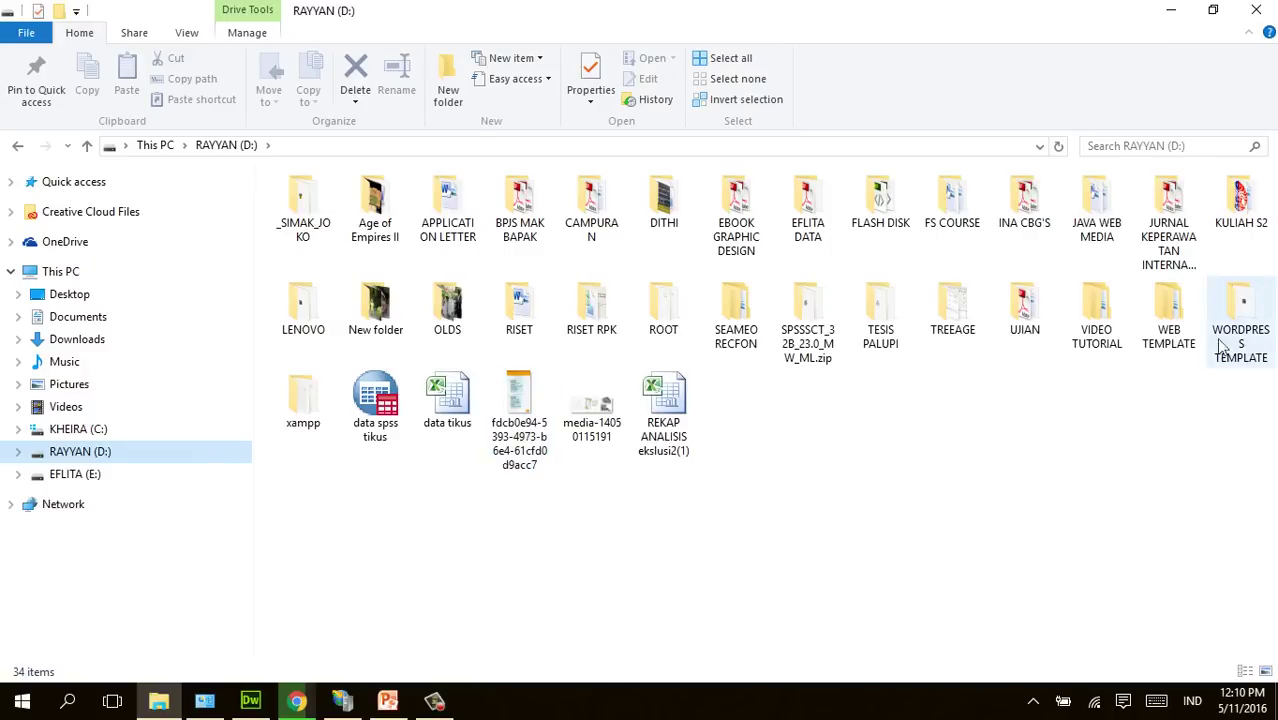
{"action": "left_click", "coordinate": [315, 410]}
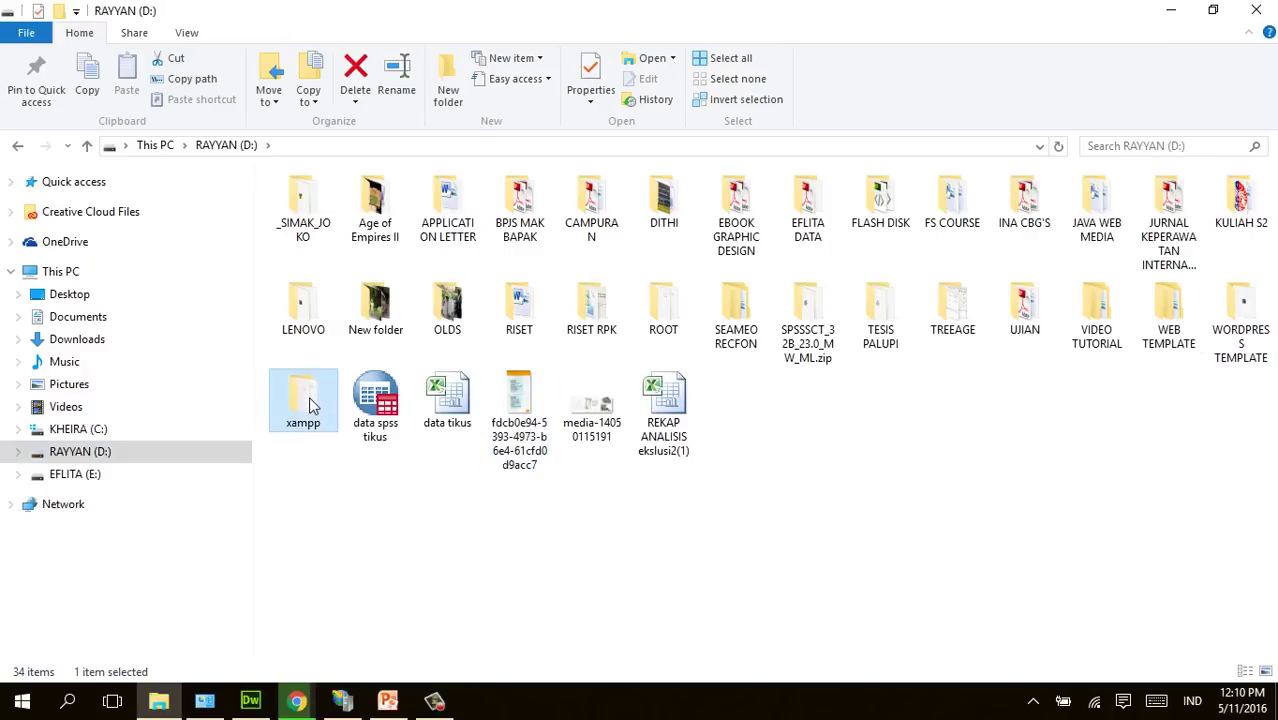
{"action": "double_click", "coordinate": [309, 403]}
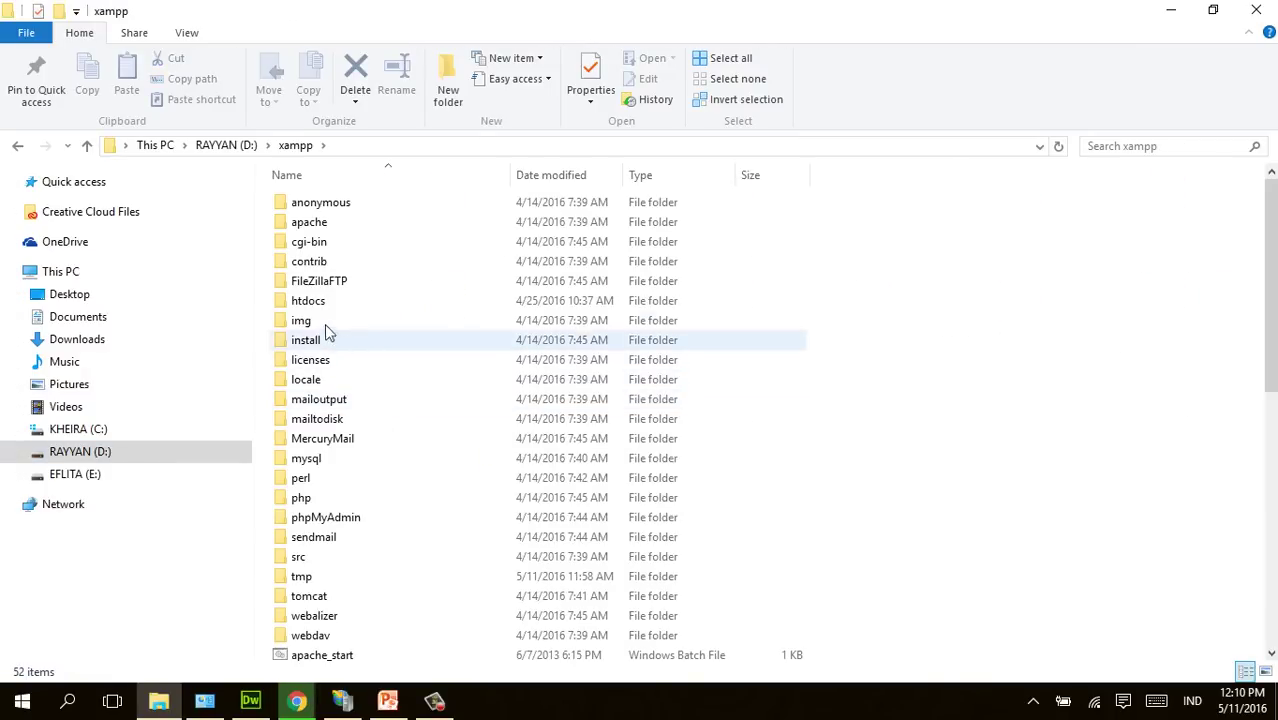
{"action": "left_click", "coordinate": [310, 300]}
{"action": "key", "text": "Return"}
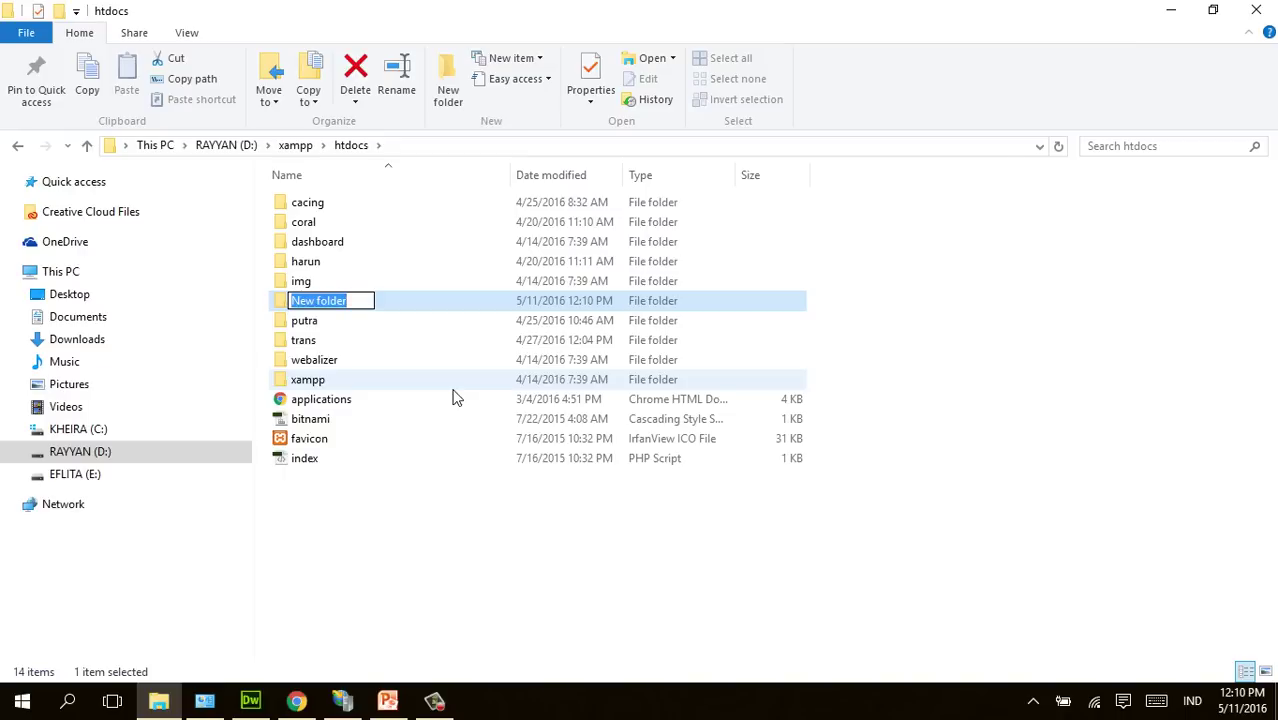
Create a new folder named rian inside htdocs and open it.
{"action": "type", "text": "rian"}
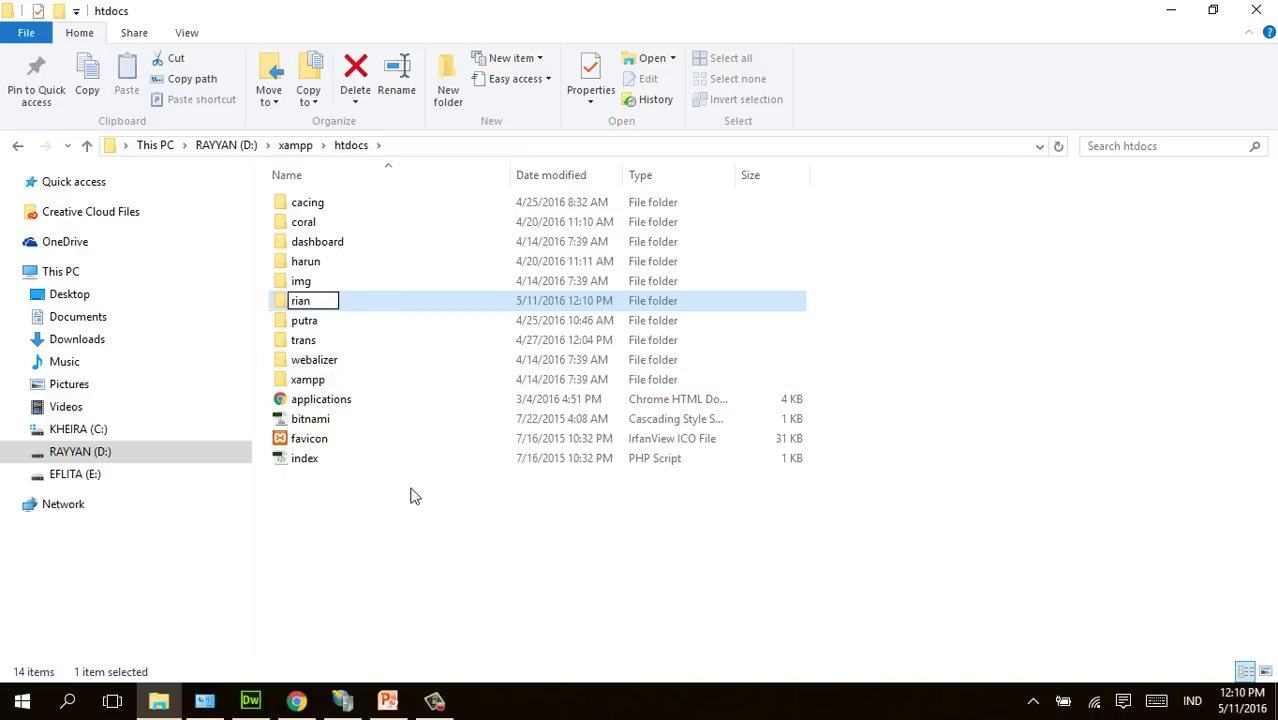
{"action": "left_click", "coordinate": [314, 320]}
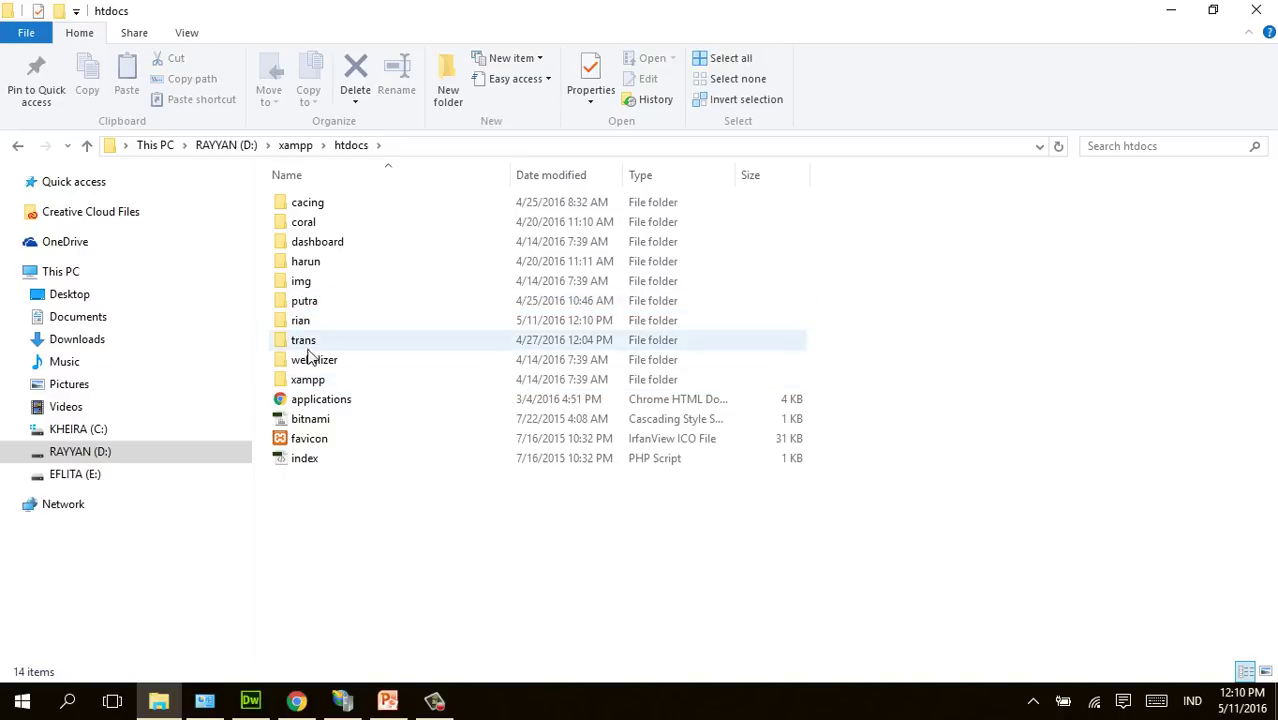
{"action": "left_click", "coordinate": [298, 326]}
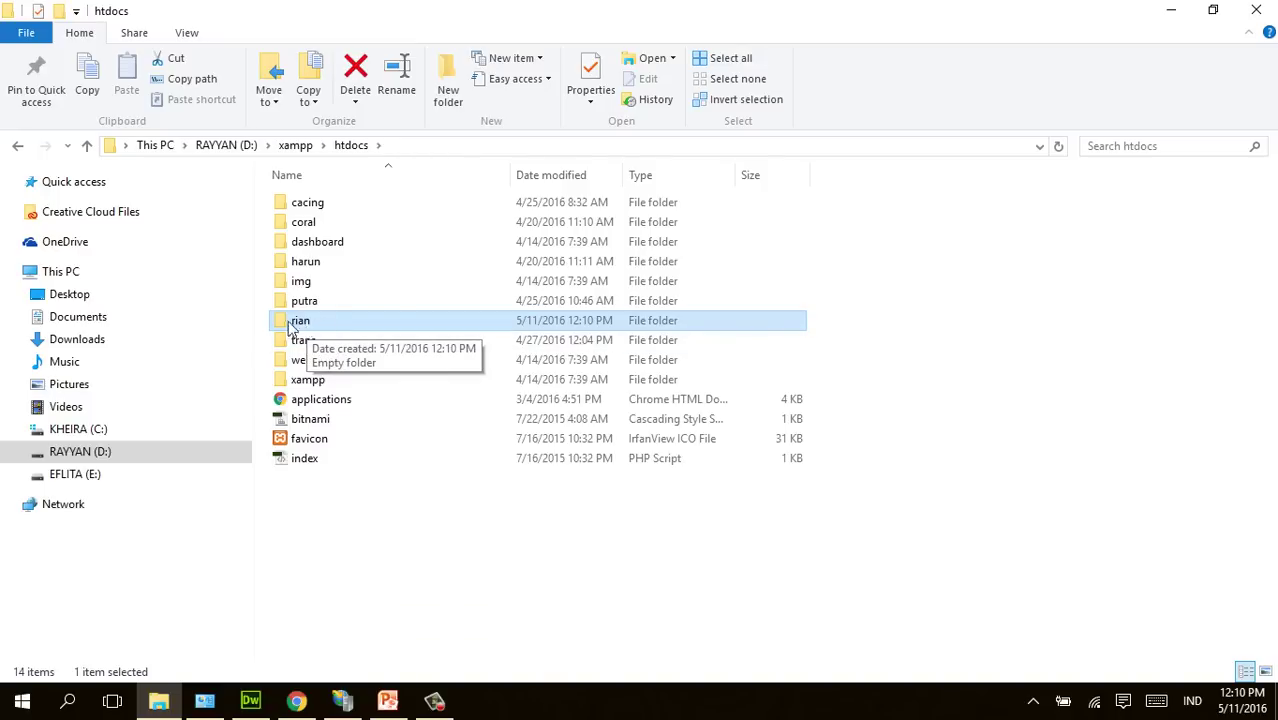
{"action": "double_click", "coordinate": [300, 322]}
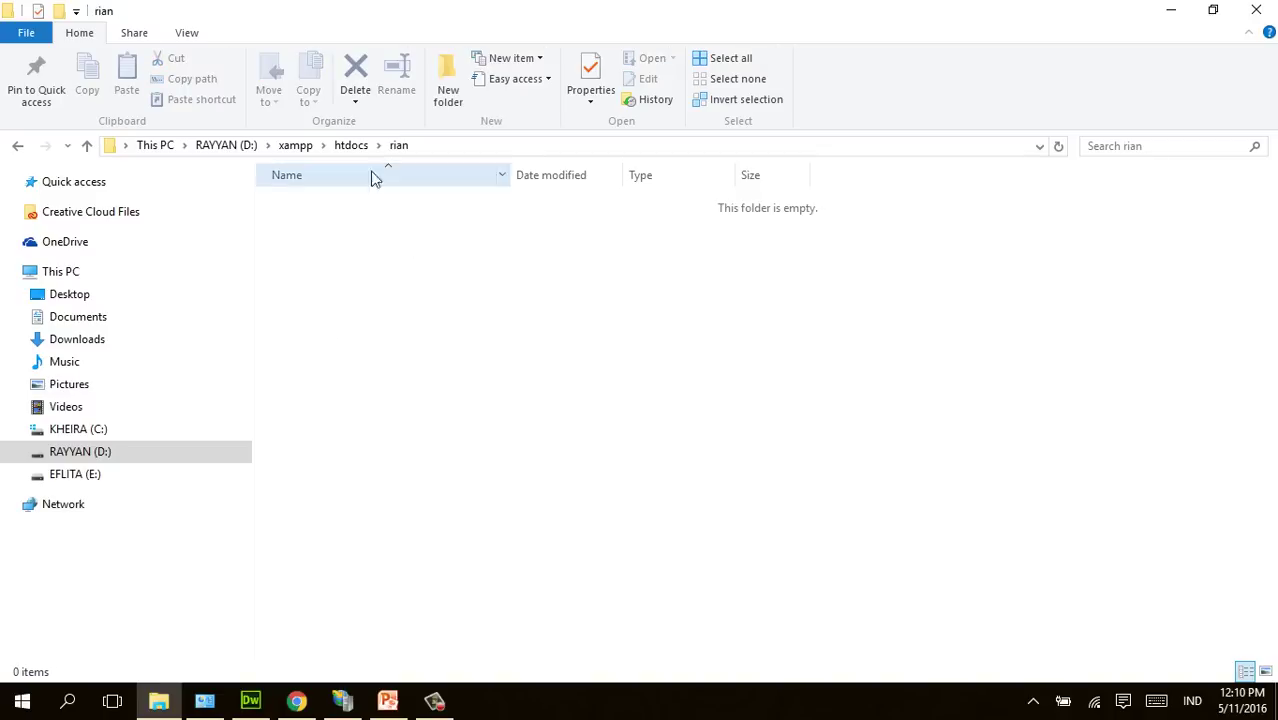
Locate the downloaded CodeIgniter-3.0.6 (1) archive through Chrome and copy it from Downloads into the htdocs\rian folder.
{"action": "left_click", "coordinate": [388, 700]}
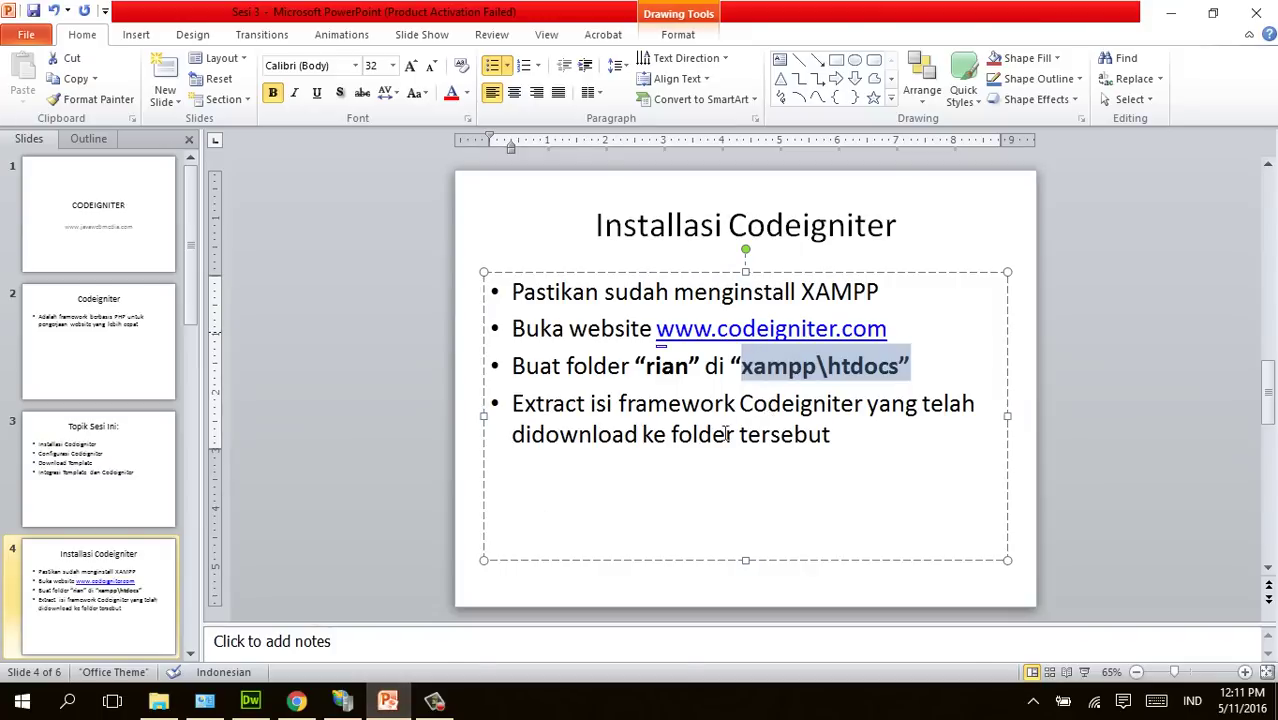
{"action": "left_click", "coordinate": [296, 700]}
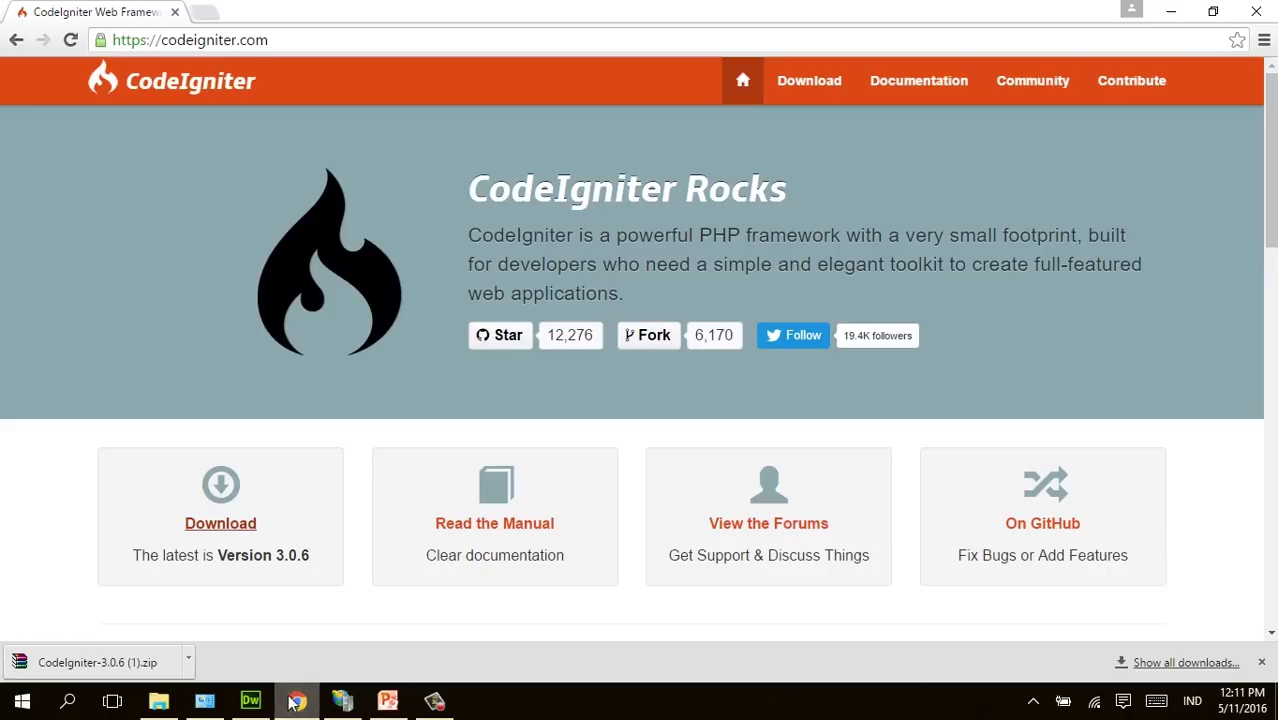
{"action": "left_click", "coordinate": [194, 664]}
{"action": "left_click", "coordinate": [253, 609]}
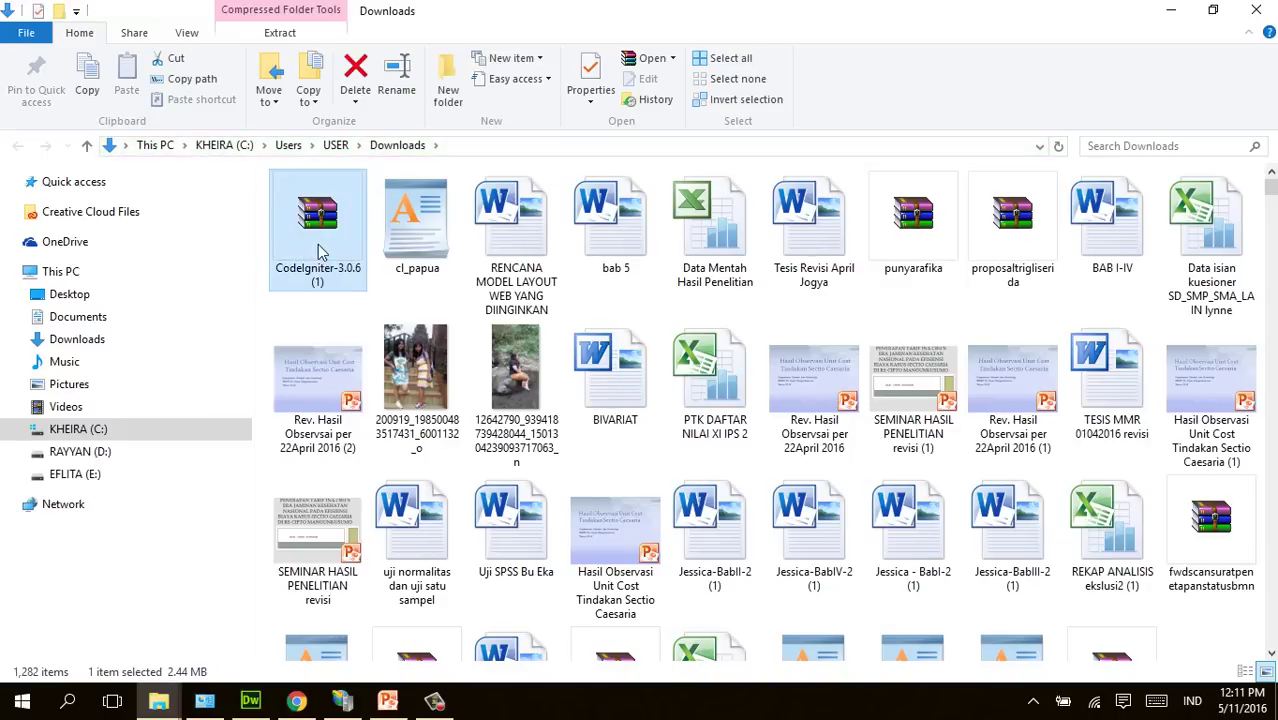
{"action": "left_click", "coordinate": [158, 702]}
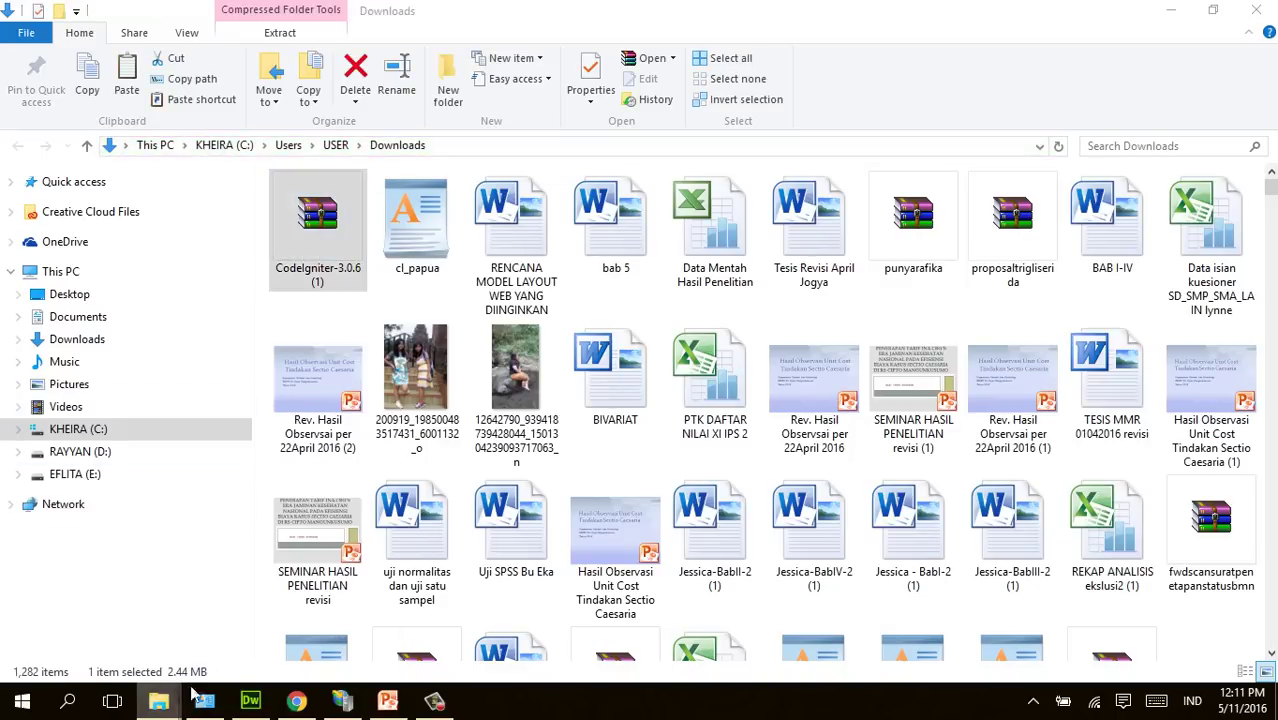
{"action": "left_click", "coordinate": [137, 616]}
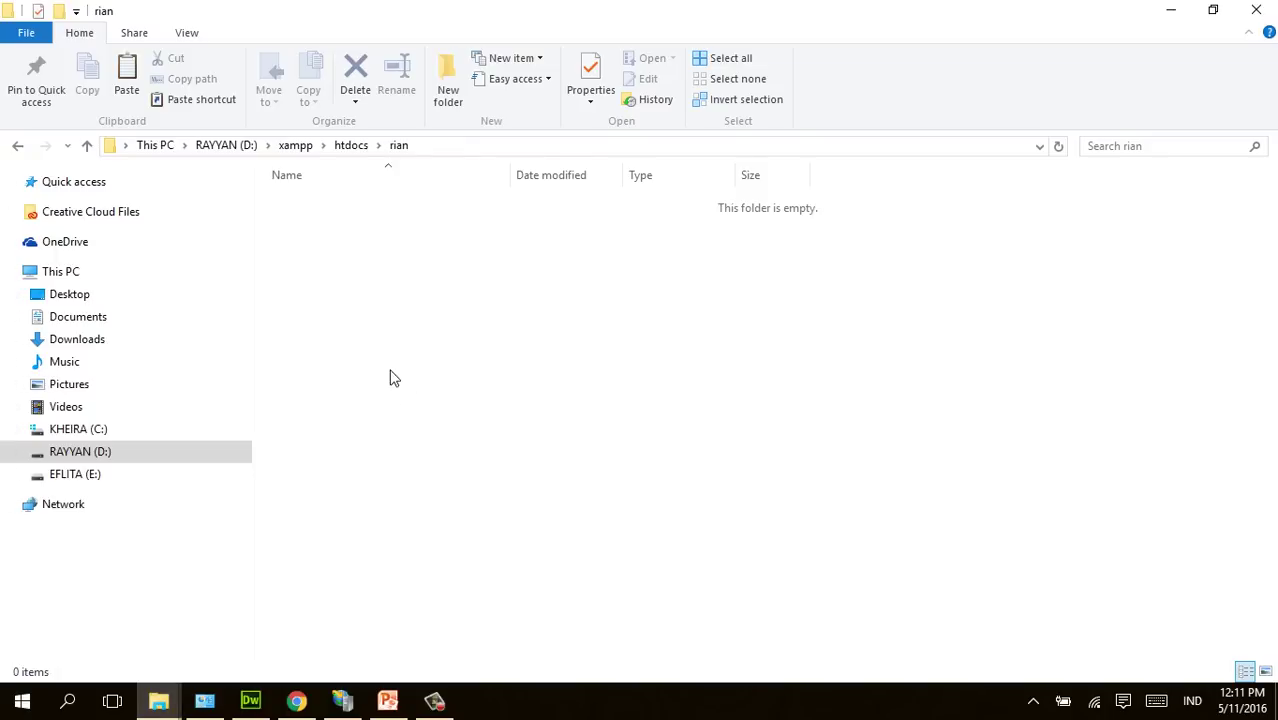
{"action": "left_click", "coordinate": [358, 150]}
{"action": "key", "text": "ctrl+v"}
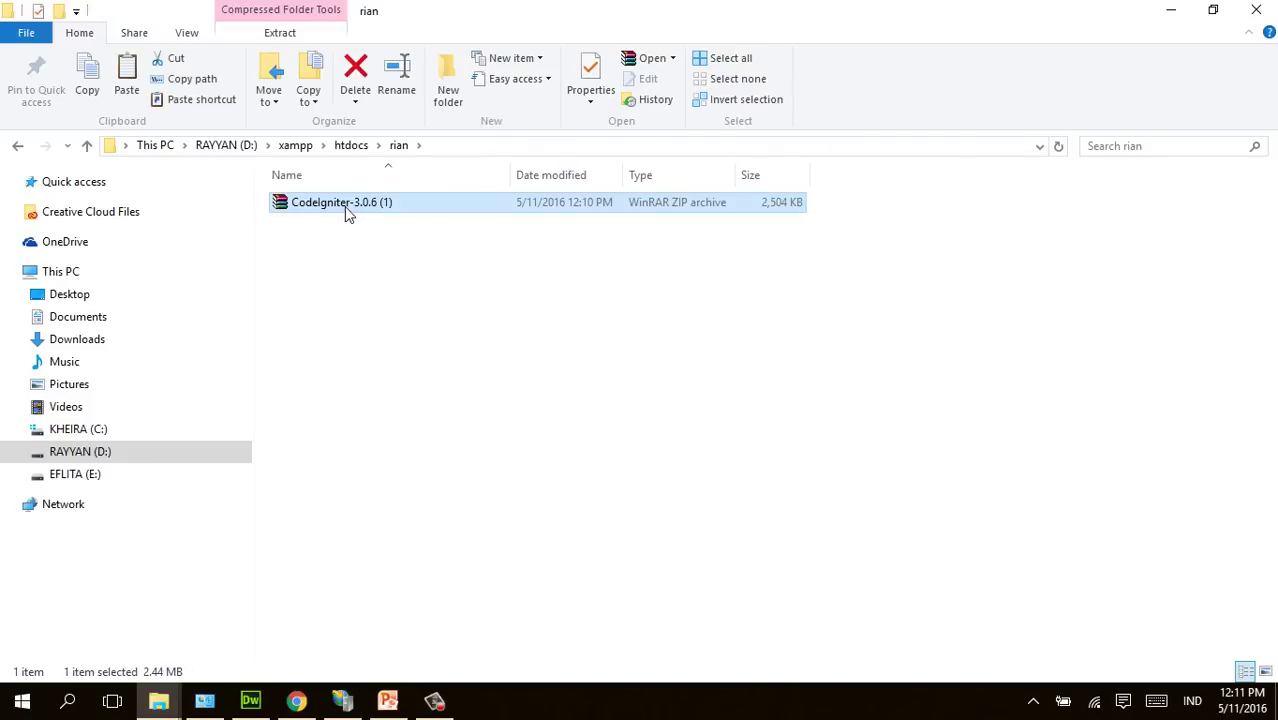
Extract the CodeIgniter-3.0.6 (1) archive directly into the rian folder and open the extracted CodeIgniter-3.0.6 folder.
{"action": "right_click", "coordinate": [344, 207]}
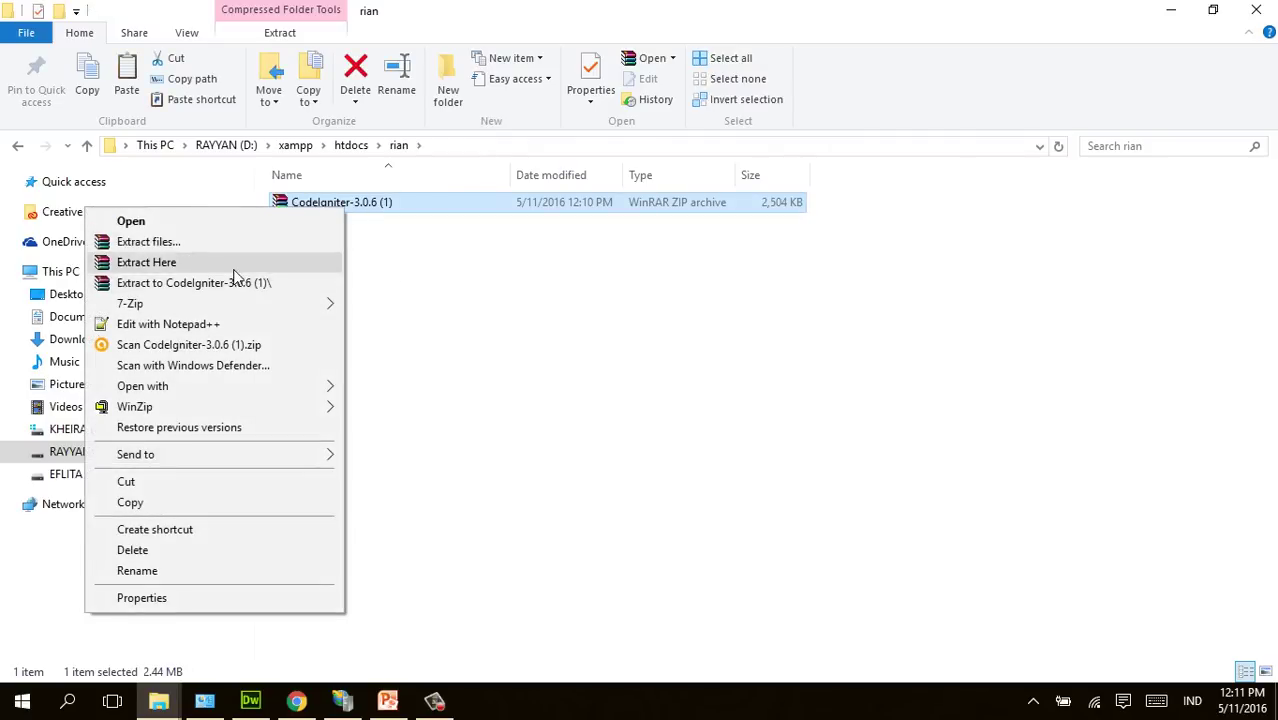
{"action": "left_click", "coordinate": [240, 264]}
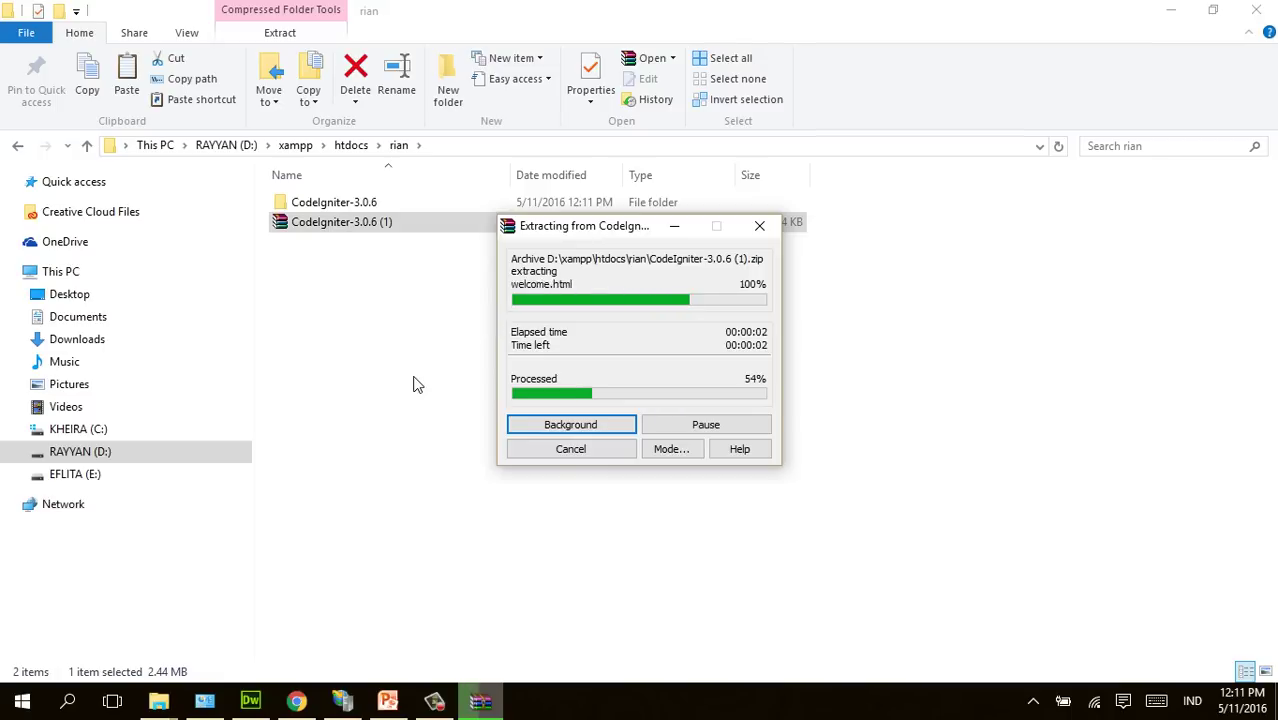
{"action": "double_click", "coordinate": [348, 204]}
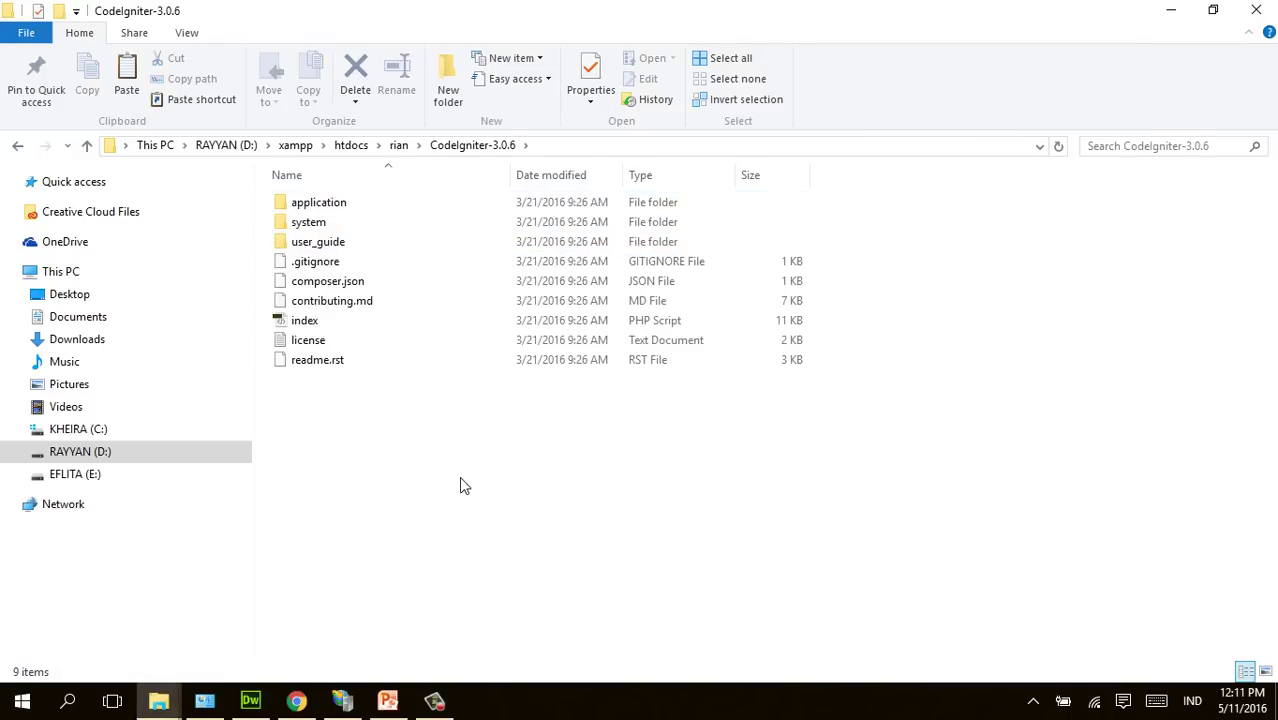
Move all the contents of the CodeIgniter-3.0.6 folder up into the rian folder.
{"action": "left_click_drag", "start_coordinate": [553, 424], "coordinate": [320, 203]}
{"action": "right_click", "coordinate": [330, 204]}
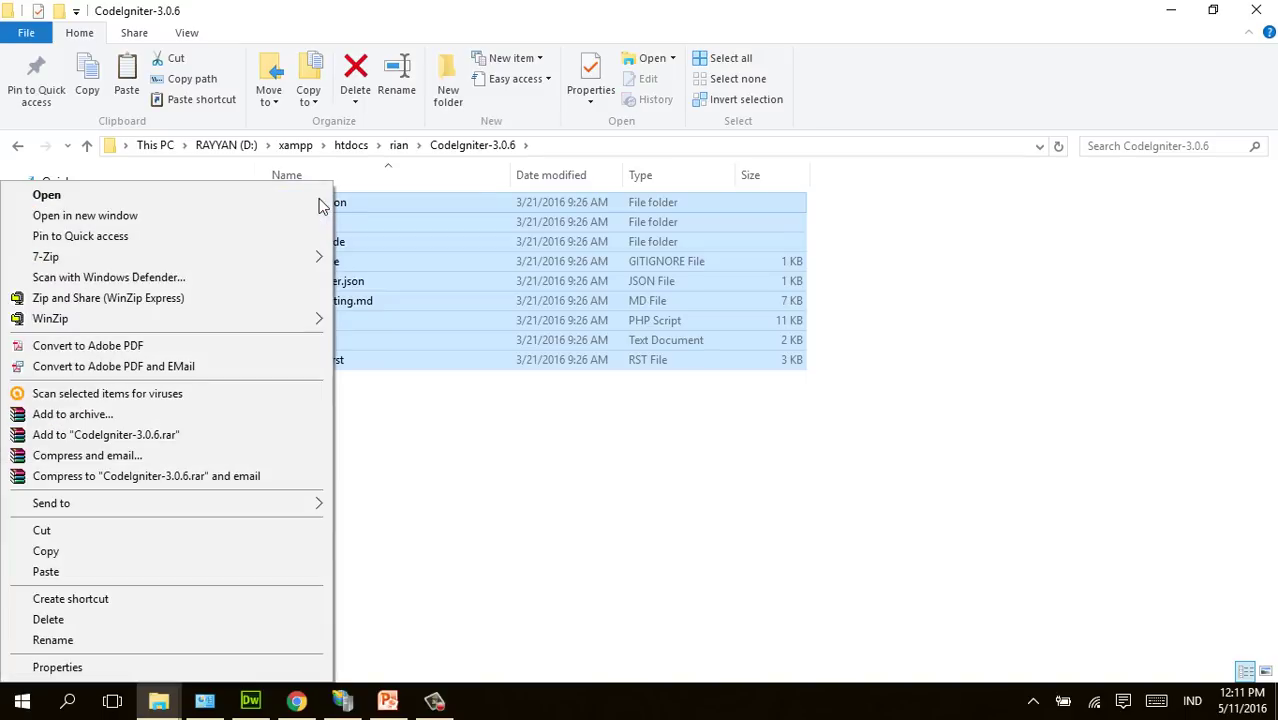
{"action": "left_click", "coordinate": [79, 530]}
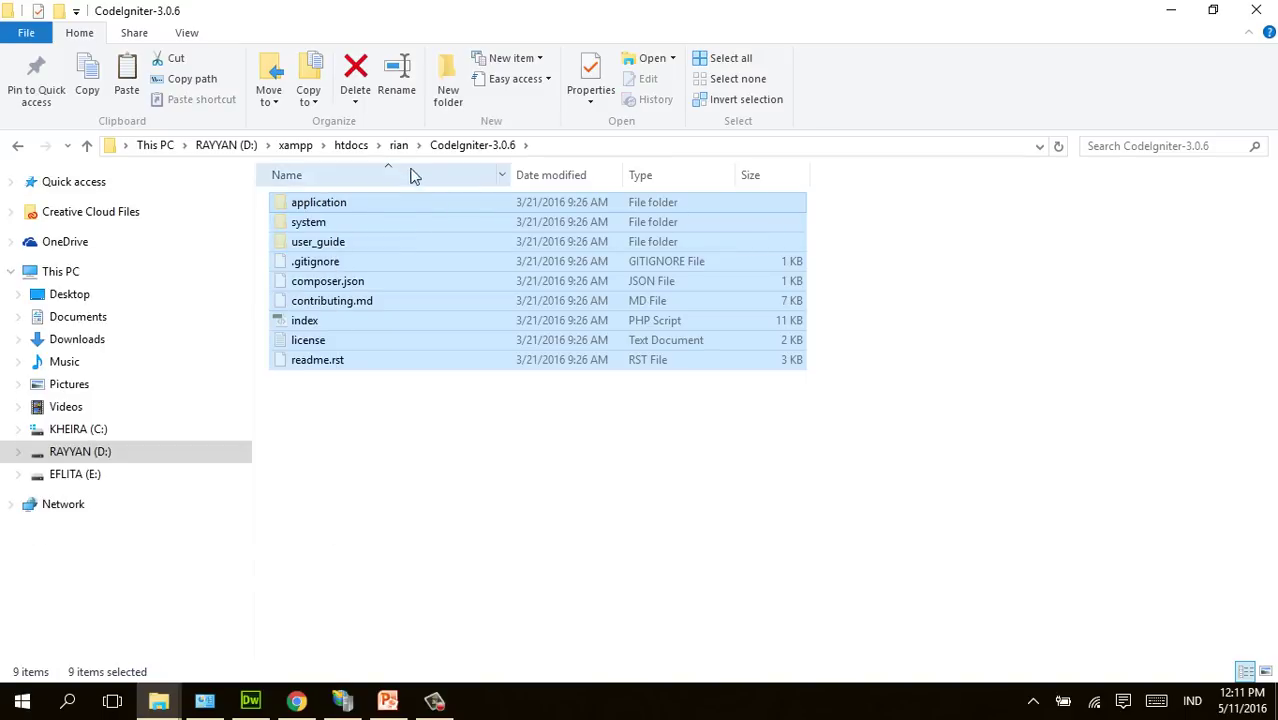
{"action": "left_click", "coordinate": [399, 147]}
{"action": "left_click", "coordinate": [391, 380]}
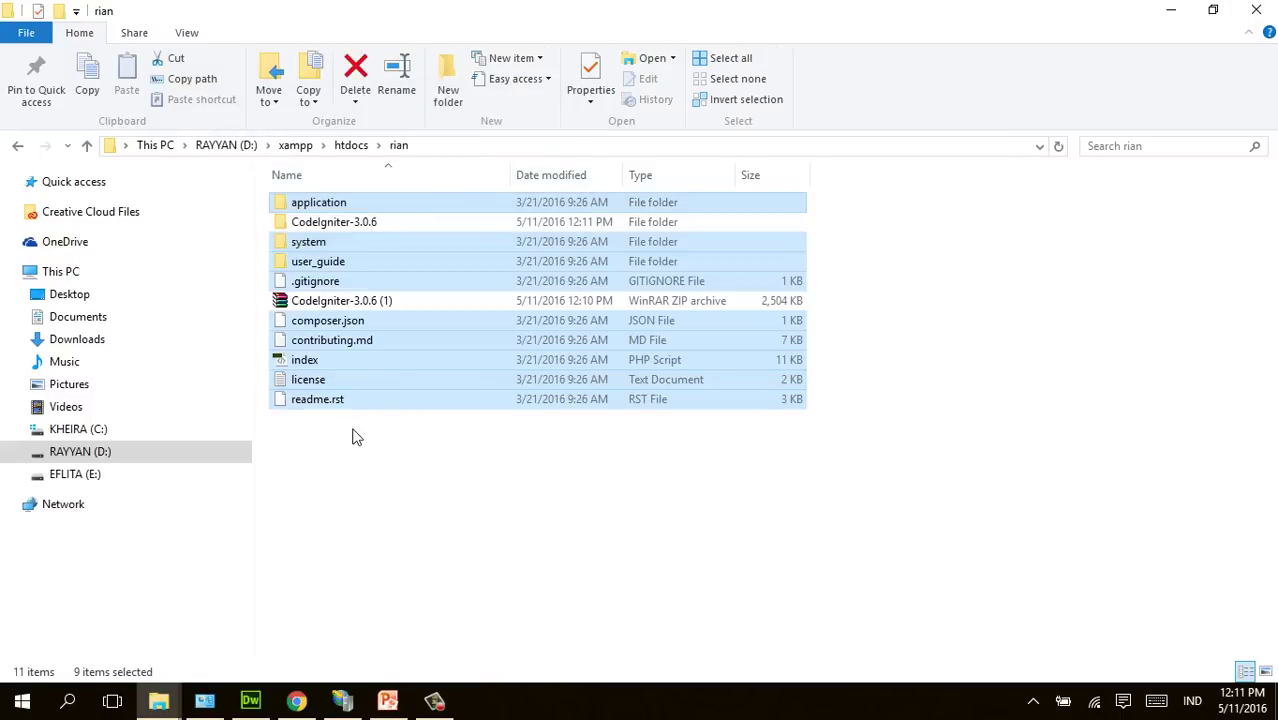
{"action": "left_click", "coordinate": [335, 491]}
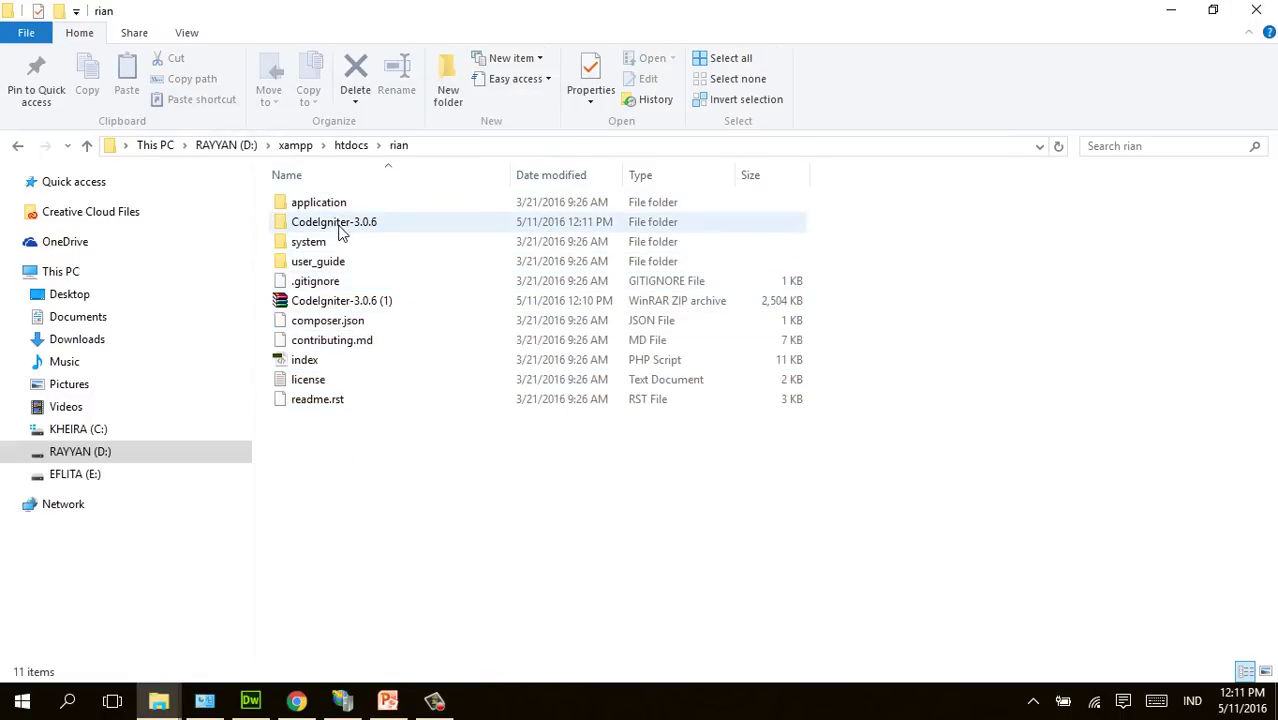
Delete the CodeIgniter-3.0.6 folder, its zip archive, .gitignore, composer.json, contributing.md, license and readme.rst from the rian folder.
{"action": "left_click", "coordinate": [340, 224]}
{"action": "left_click", "coordinate": [345, 281], "text": "ctrl"}
{"action": "left_click", "coordinate": [338, 300], "text": "ctrl"}
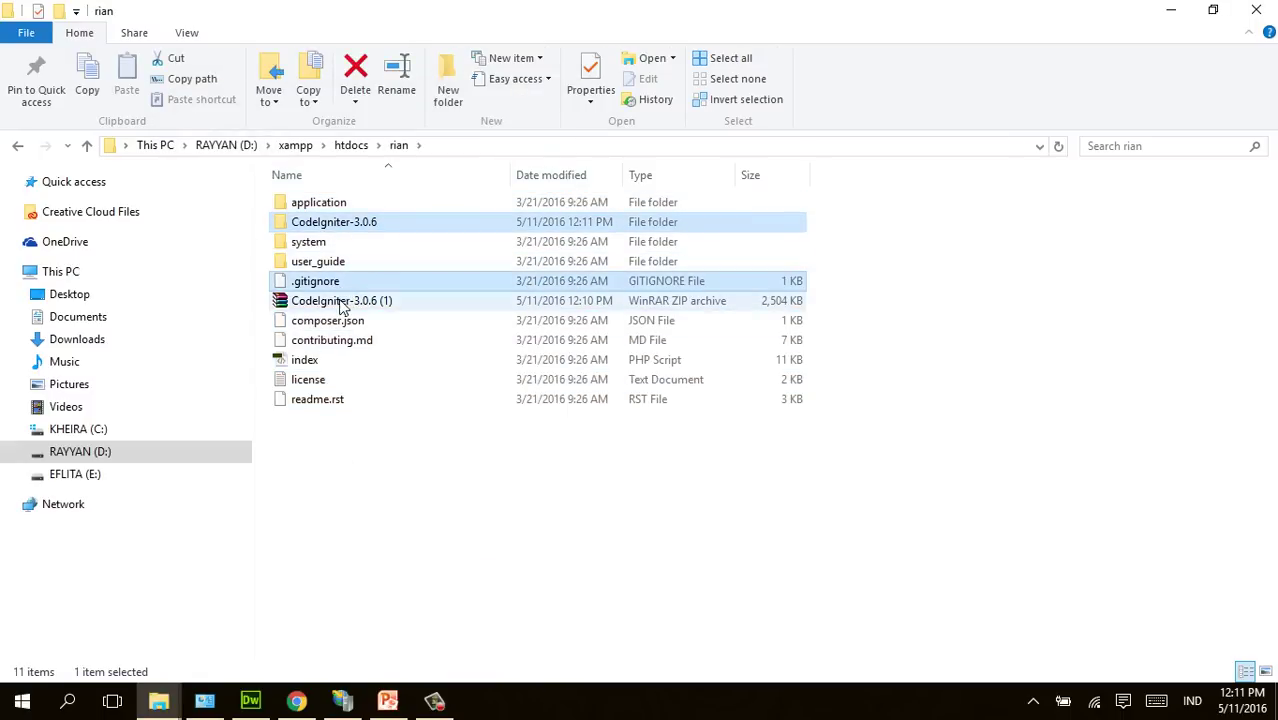
{"action": "left_click", "coordinate": [340, 321], "text": "ctrl"}
{"action": "left_click", "coordinate": [341, 341], "text": "ctrl"}
{"action": "left_click", "coordinate": [330, 380], "text": "ctrl"}
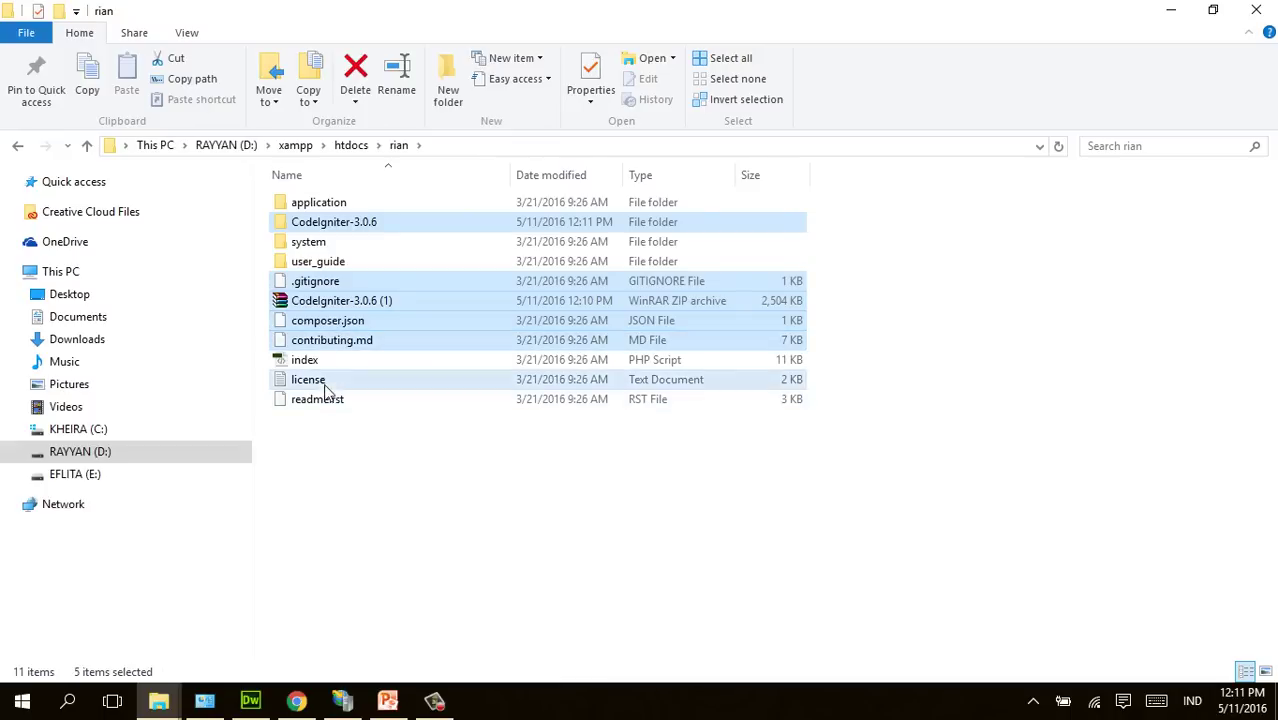
{"action": "left_click", "coordinate": [331, 400], "text": "ctrl"}
{"action": "left_click", "coordinate": [331, 400], "text": "ctrl"}
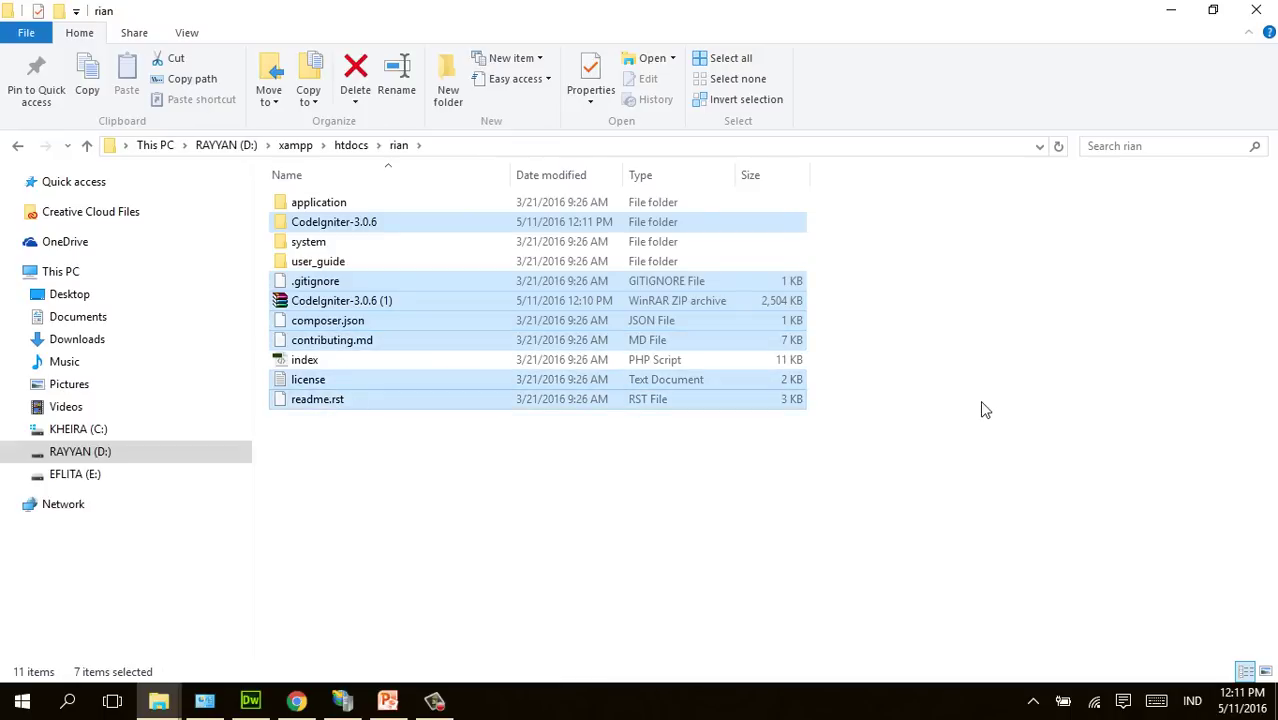
{"action": "key", "text": "Delete"}
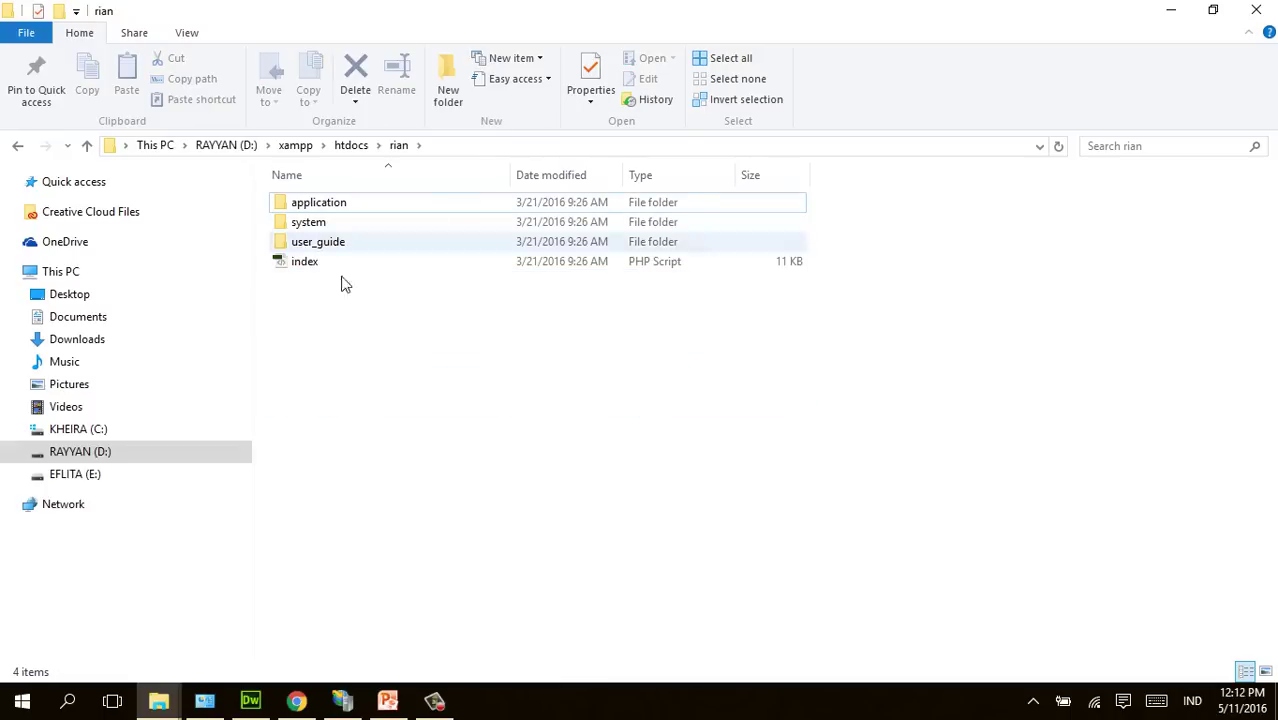
Review the application, system and user_guide folders and the index PHP file kept in the rian folder.
{"action": "left_click", "coordinate": [331, 206]}
{"action": "left_click", "coordinate": [317, 223]}
{"action": "left_click", "coordinate": [317, 244]}
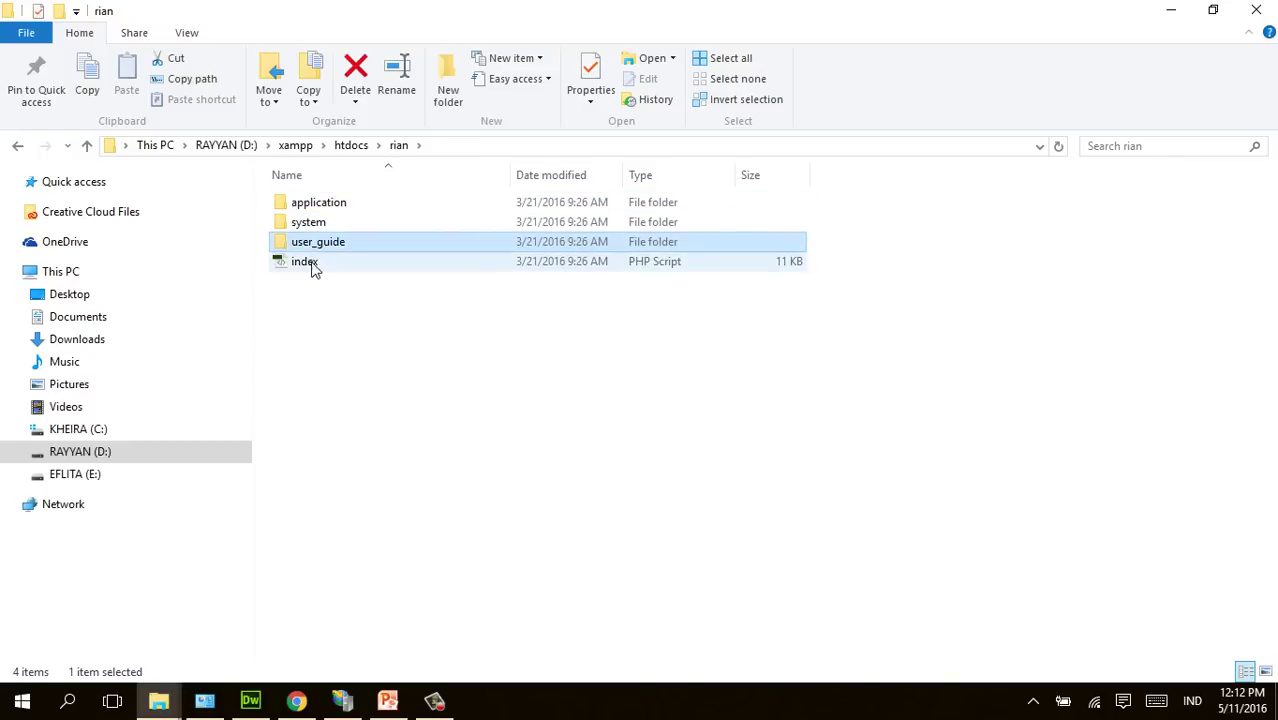
{"action": "left_click", "coordinate": [313, 264]}
{"action": "left_click", "coordinate": [343, 333]}
{"action": "left_click", "coordinate": [322, 265]}
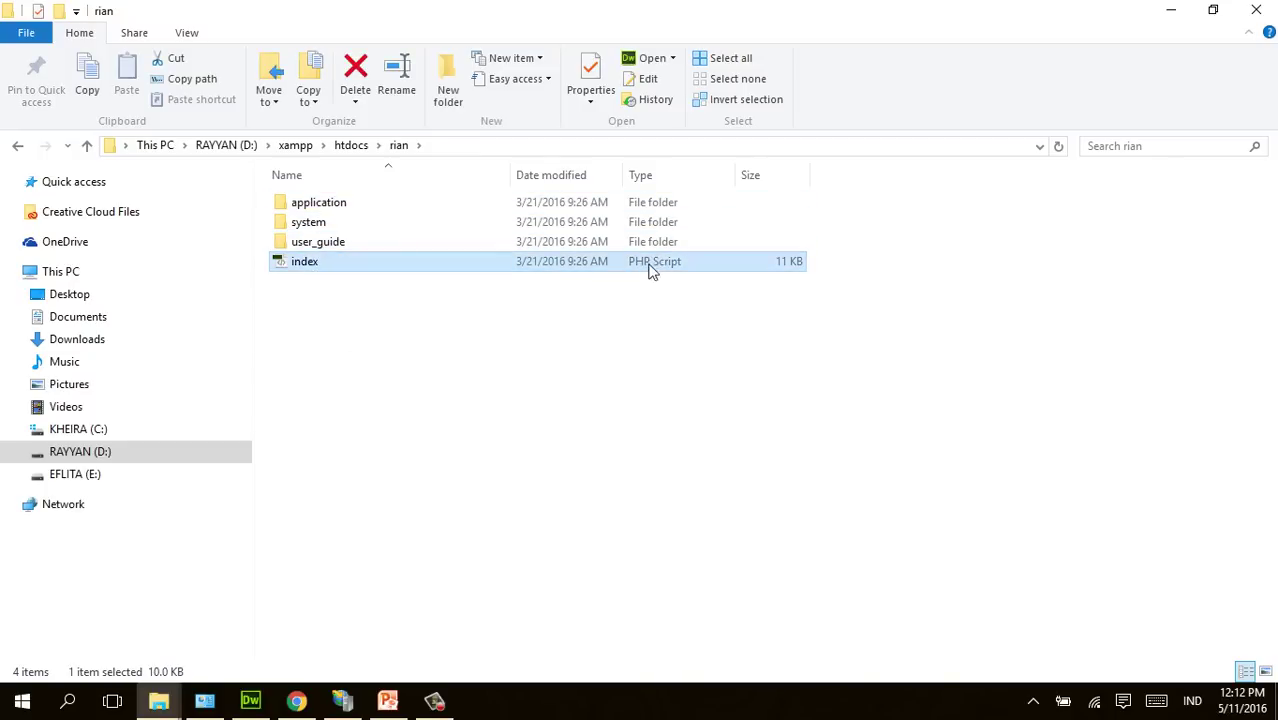
{"action": "left_click", "coordinate": [320, 251]}
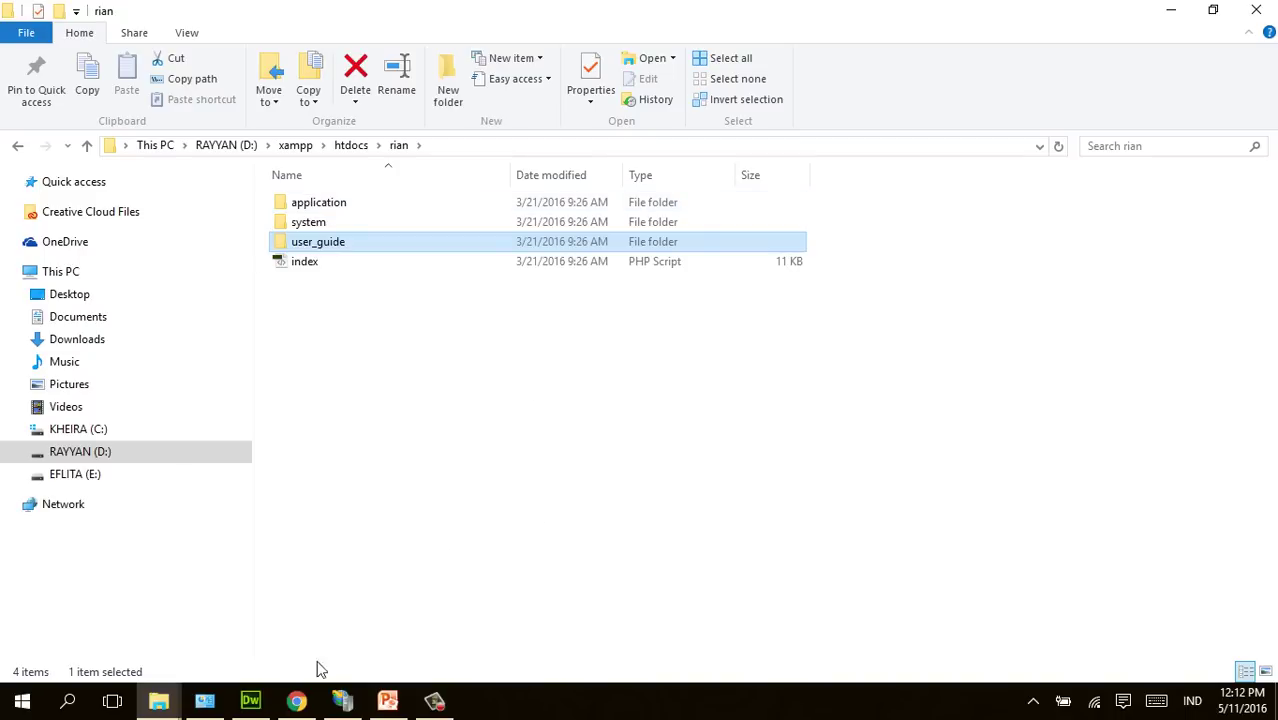
Switch to the PowerPoint presentation and check the installation instructions on the Installasi Codeigniter slide.
{"action": "left_click", "coordinate": [296, 700]}
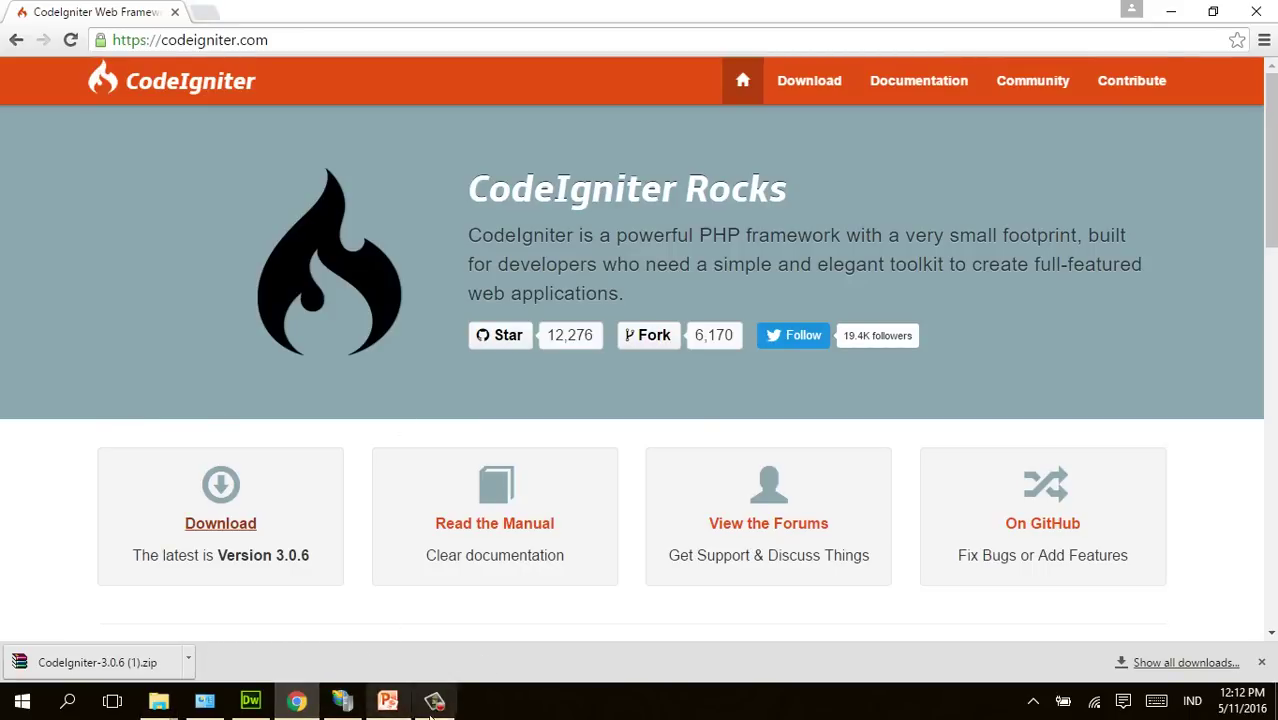
{"action": "left_click", "coordinate": [388, 700]}
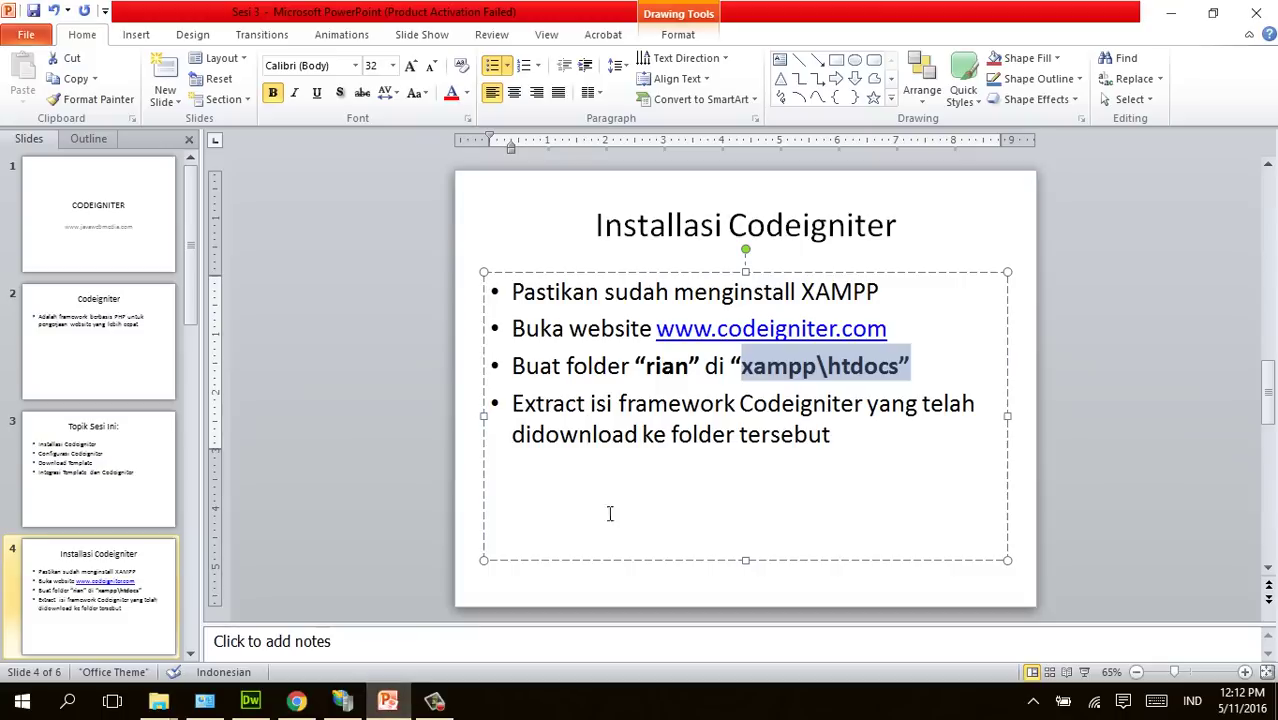
{"action": "left_click", "coordinate": [648, 387]}
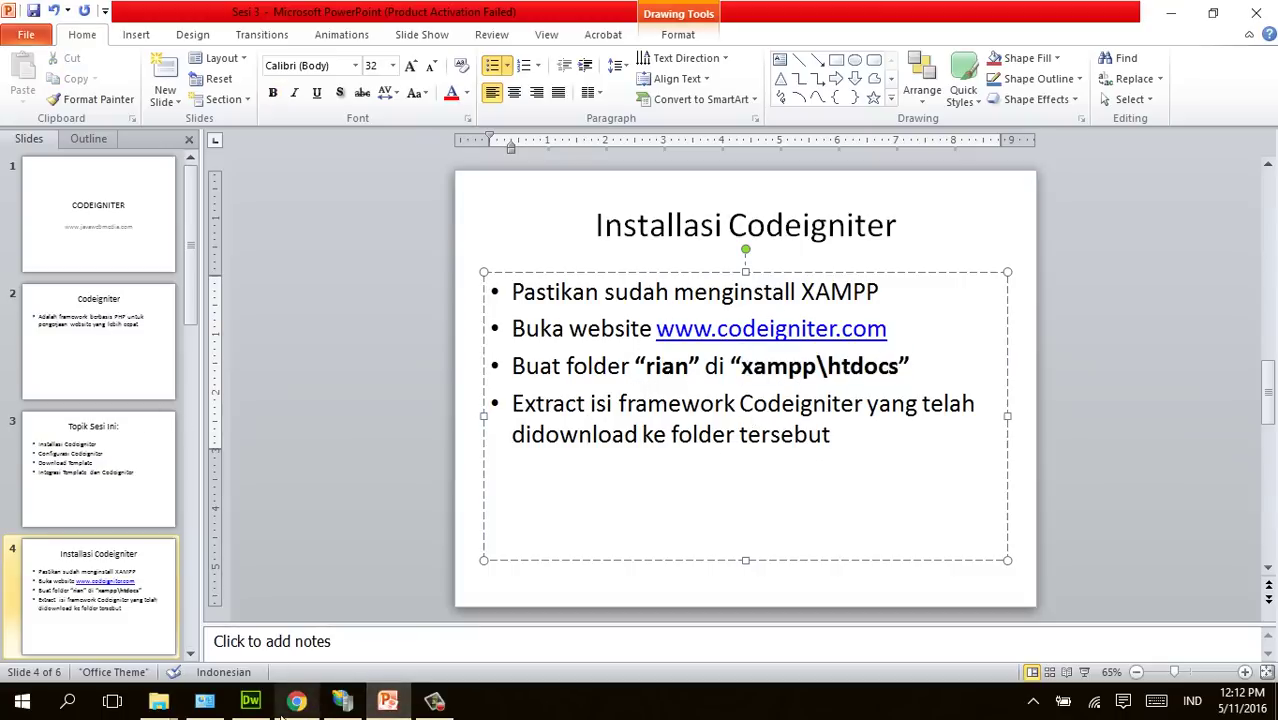
Switch to Chrome and load localhost/rian in a new tab to test the CodeIgniter installation.
{"action": "left_click", "coordinate": [298, 702]}
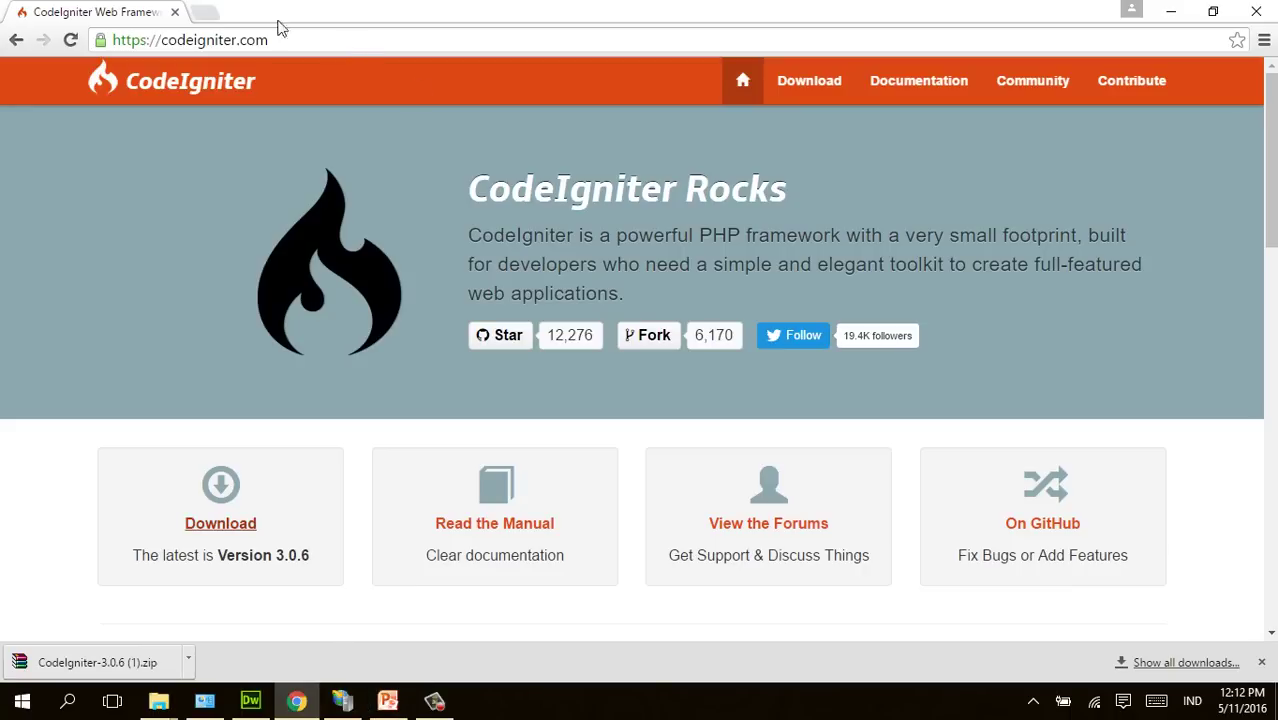
{"action": "left_click", "coordinate": [205, 12]}
{"action": "type", "text": "localhost/"}
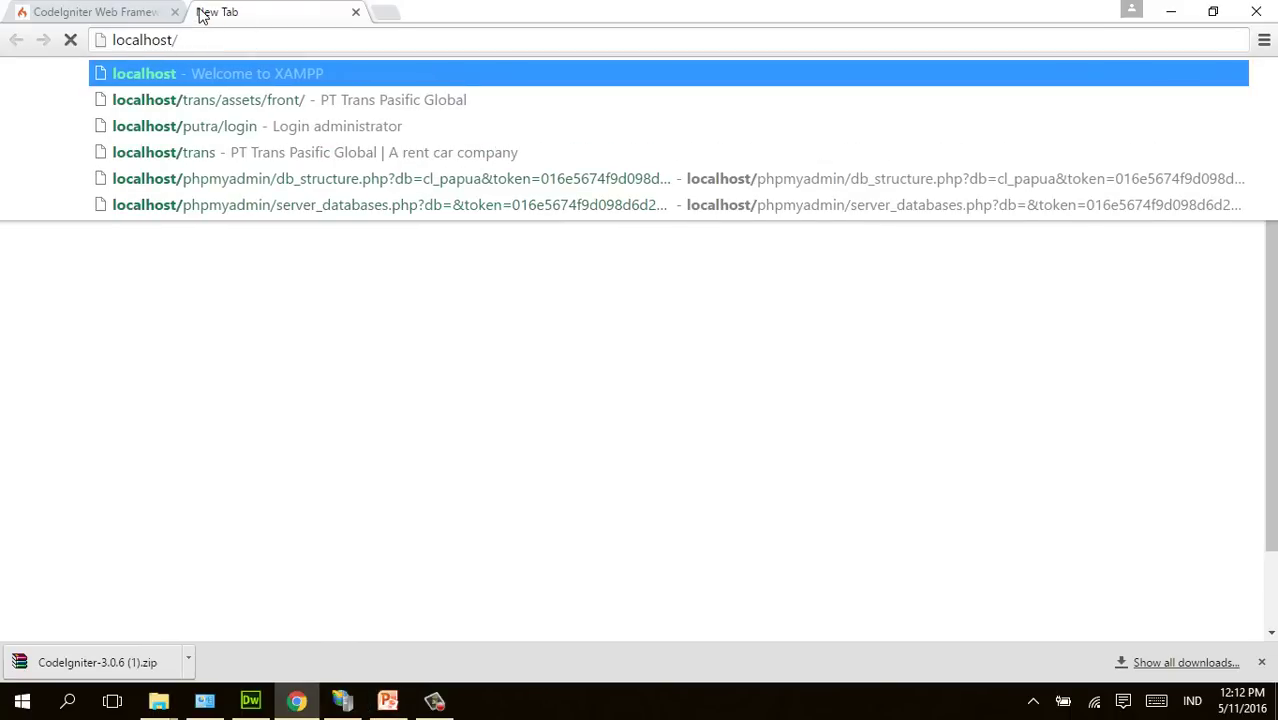
{"action": "type", "text": "rian"}
{"action": "key", "text": "Return"}
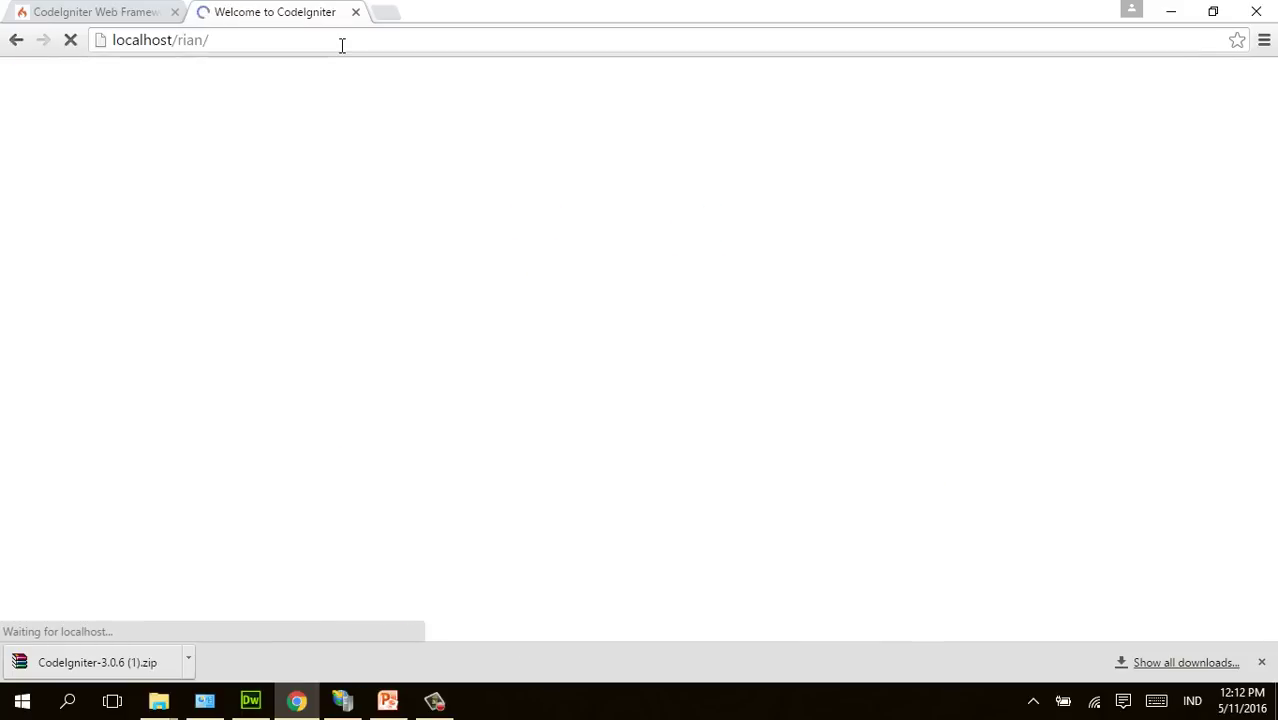
Dismiss the downloads bar and examine the address and text of the CodeIgniter welcome page.
{"action": "left_click", "coordinate": [271, 50]}
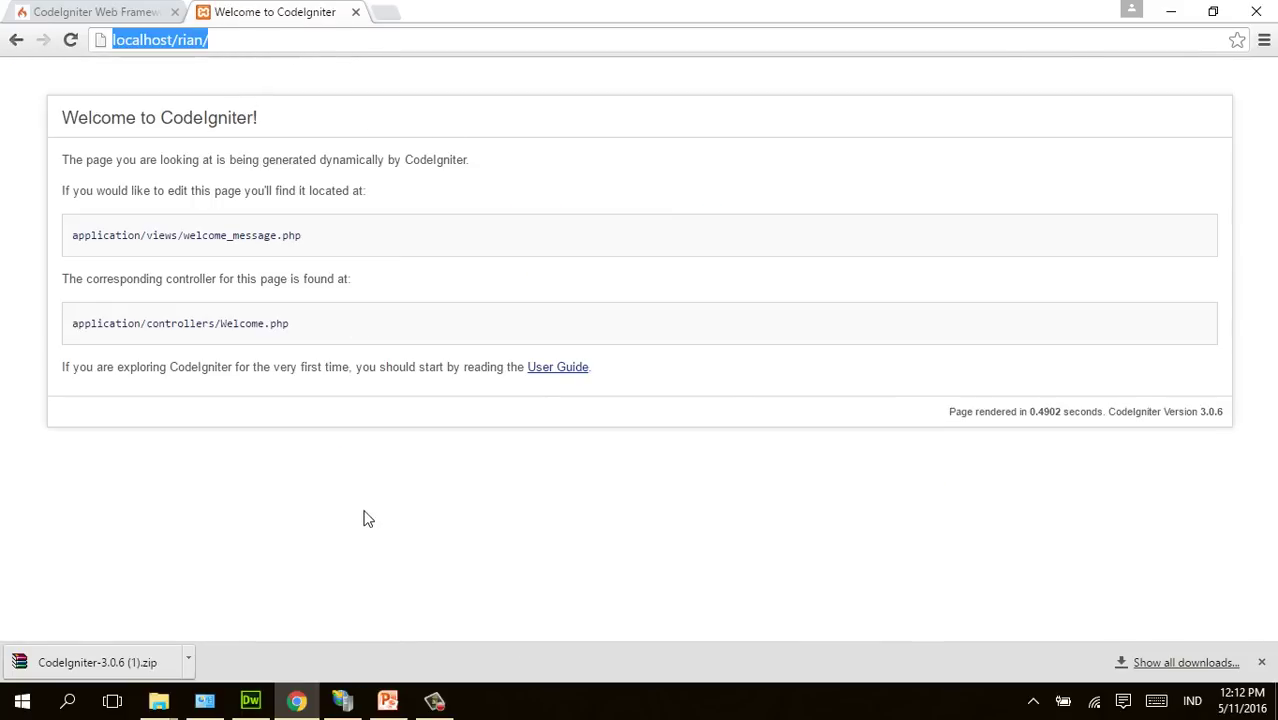
{"action": "left_click", "coordinate": [1261, 662]}
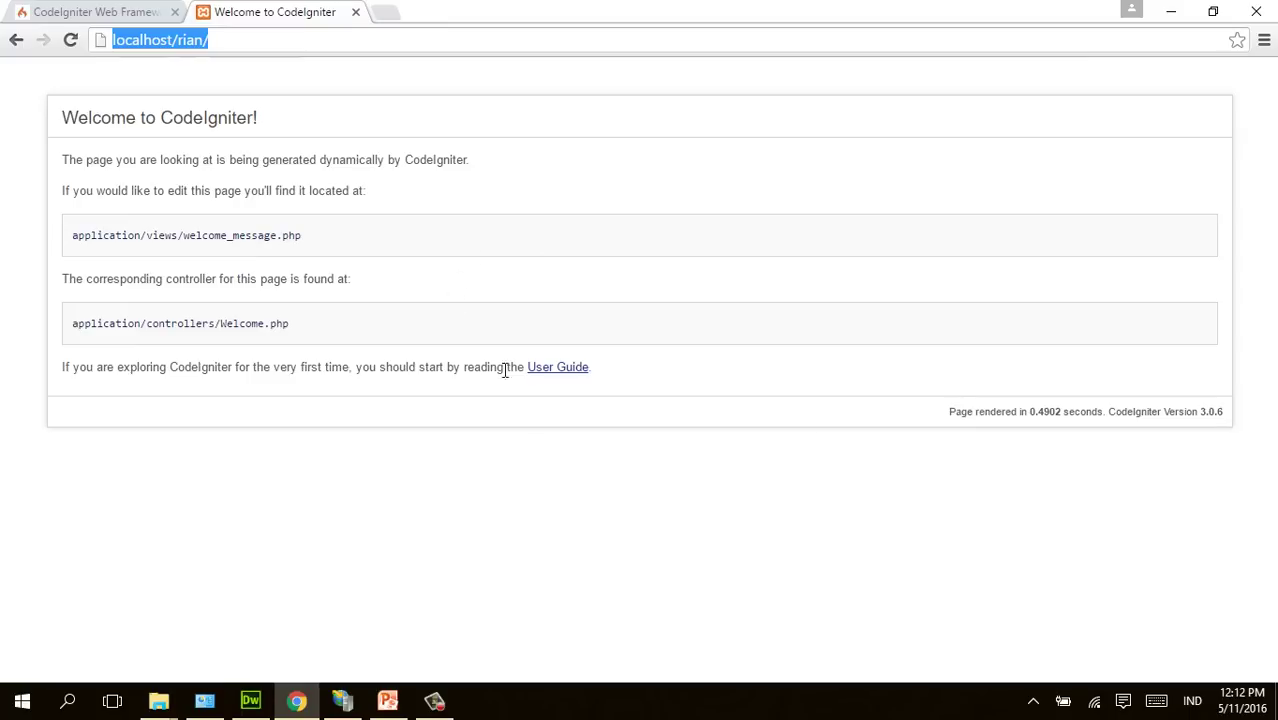
{"action": "left_click_drag", "start_coordinate": [64, 120], "coordinate": [625, 368]}
{"action": "left_click", "coordinate": [658, 384]}
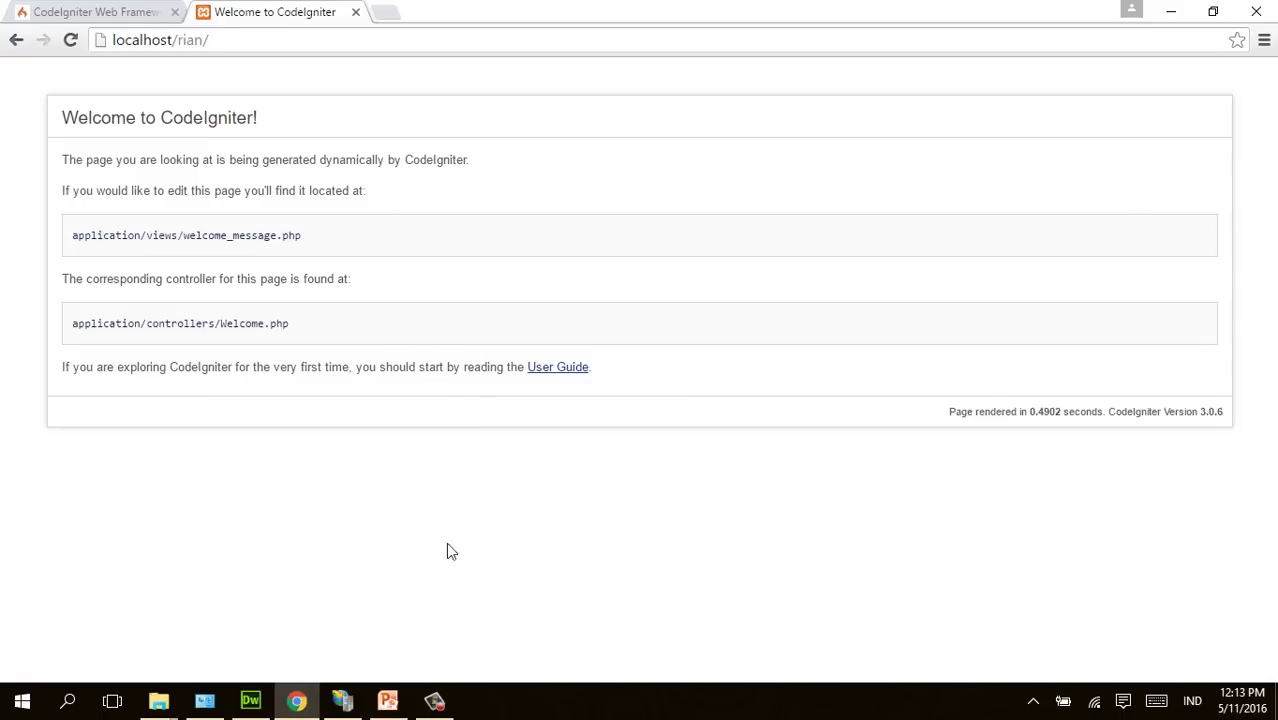
Return to the PowerPoint presentation and select the Installasi Codeigniter slide in the slide list.
{"action": "left_click", "coordinate": [388, 700]}
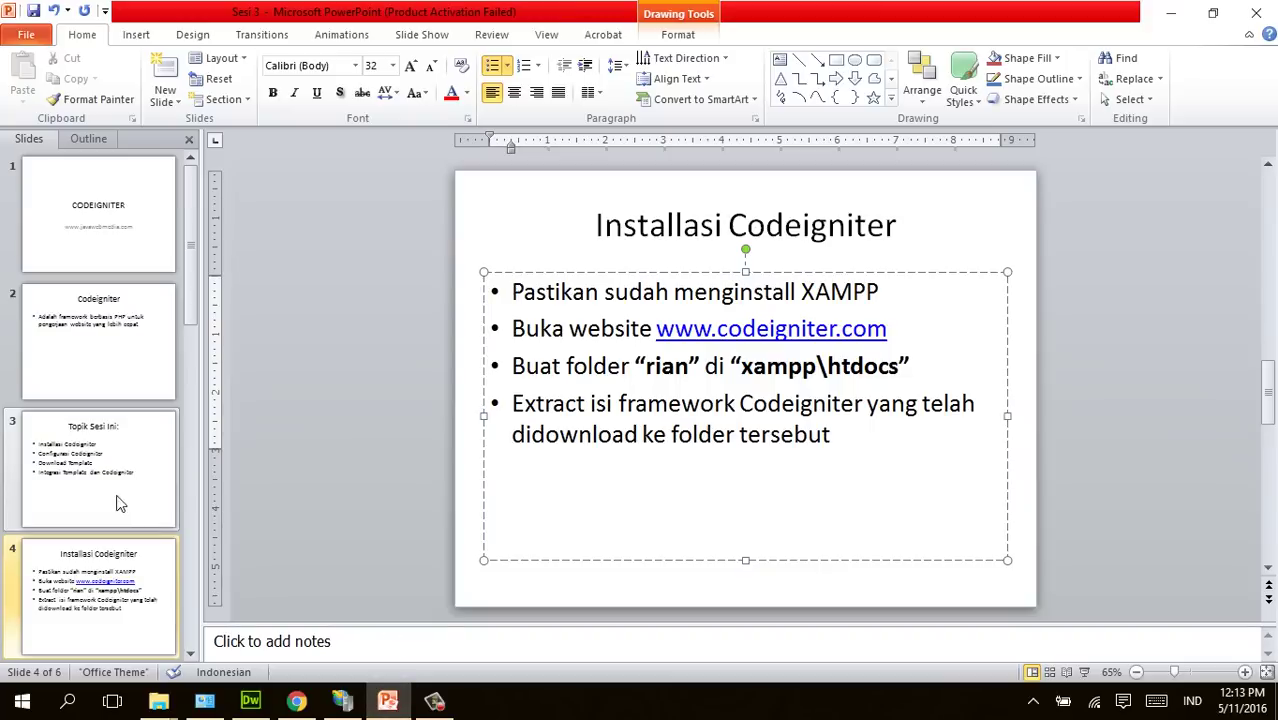
{"action": "left_click", "coordinate": [108, 556]}
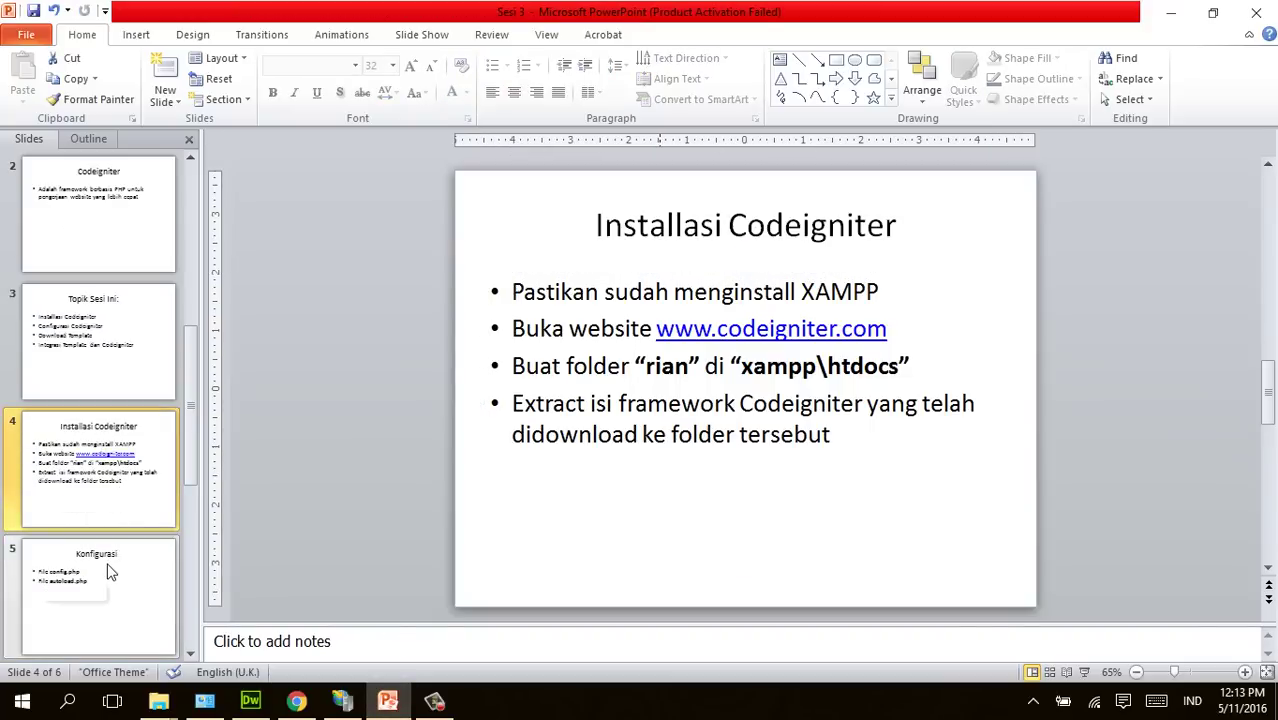